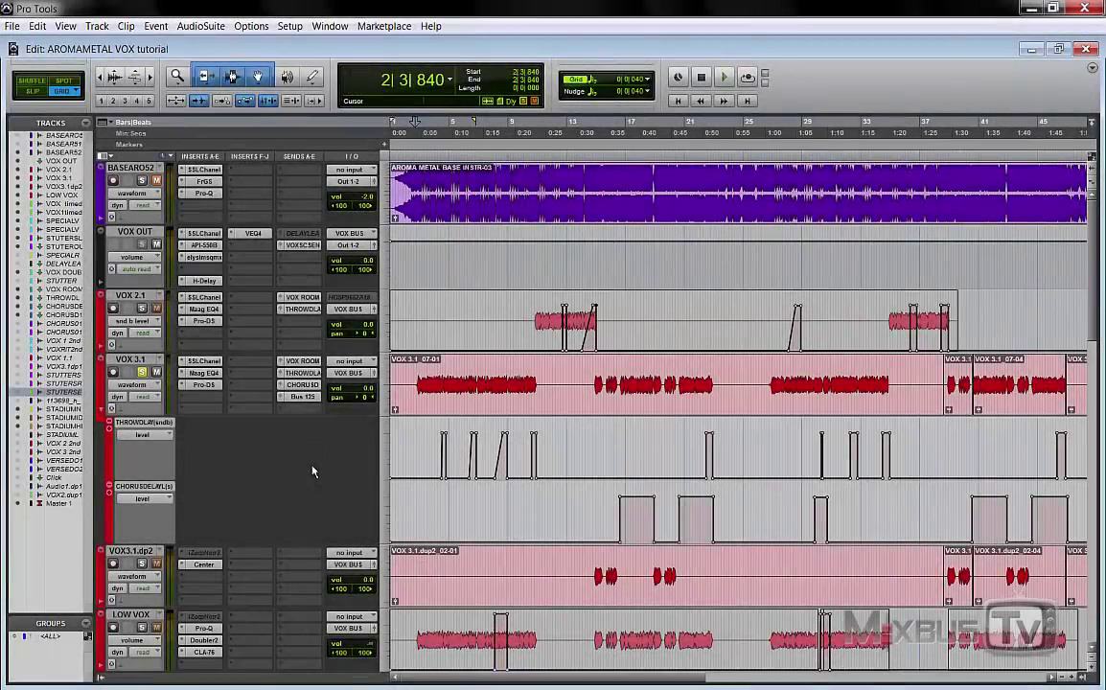
- Scroll the Edit window past BASEAR02 and VOX OUT to reveal STUTTERS.L and STUTTER OUT
{"action": "scroll", "coordinate": [303, 444], "scroll_direction": "down", "scroll_amount": 10}
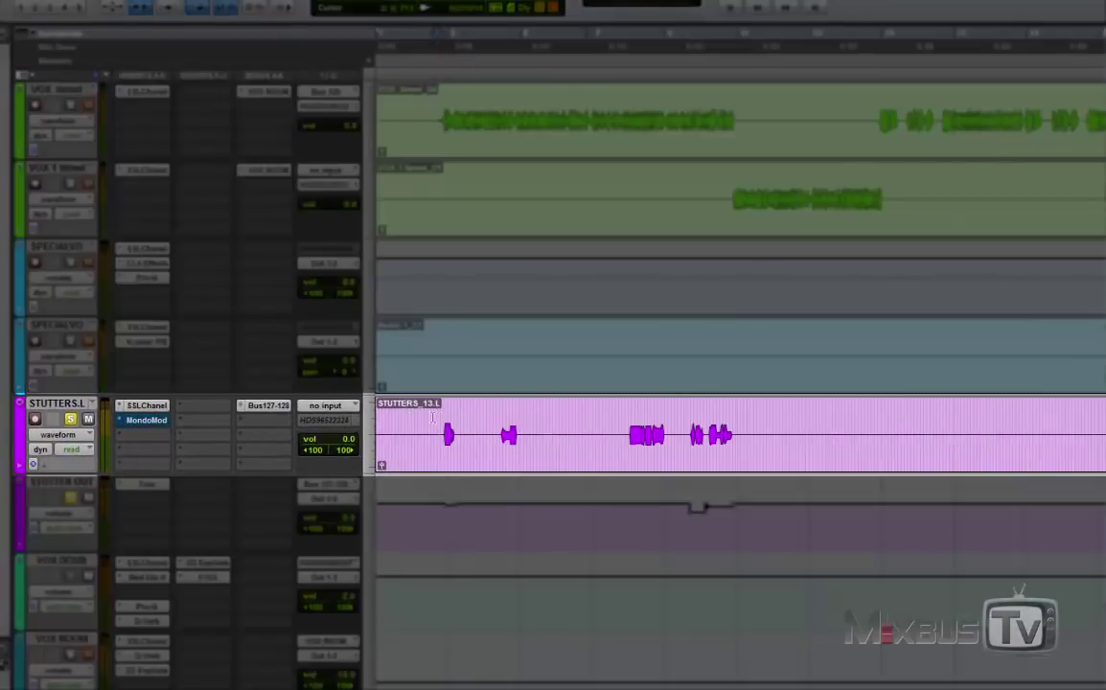
- Play the soloed stutter tracks and zoom out to see more of the stutter part
{"action": "key", "text": "space"}
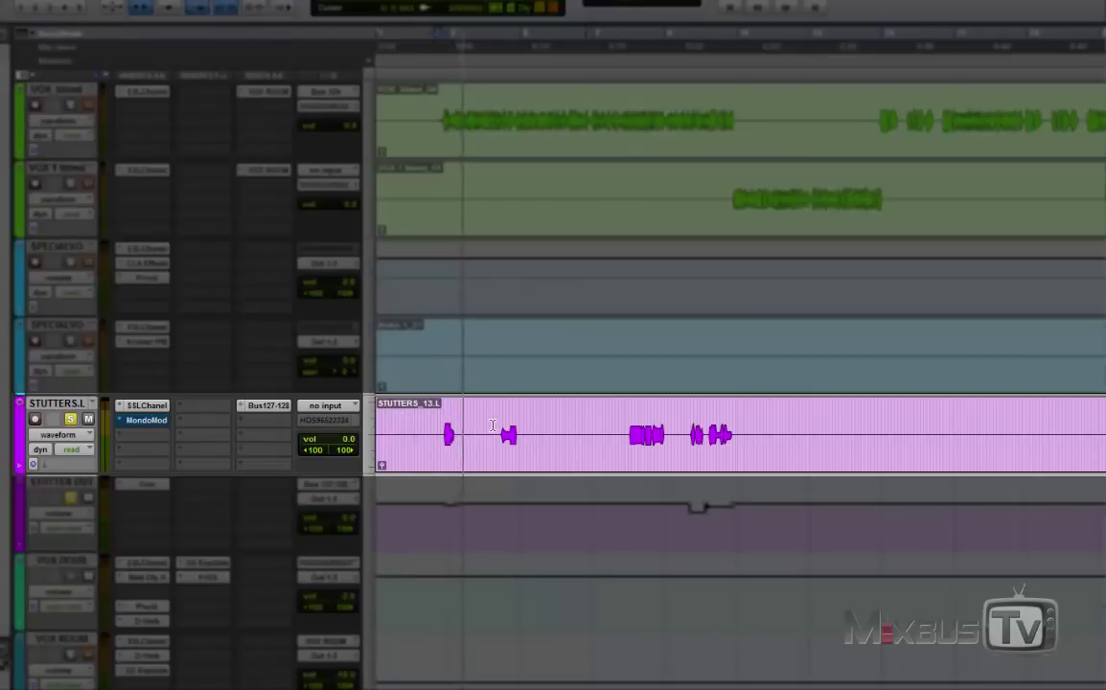
{"action": "scroll", "coordinate": [575, 364], "scroll_direction": "down", "scroll_amount": 3}
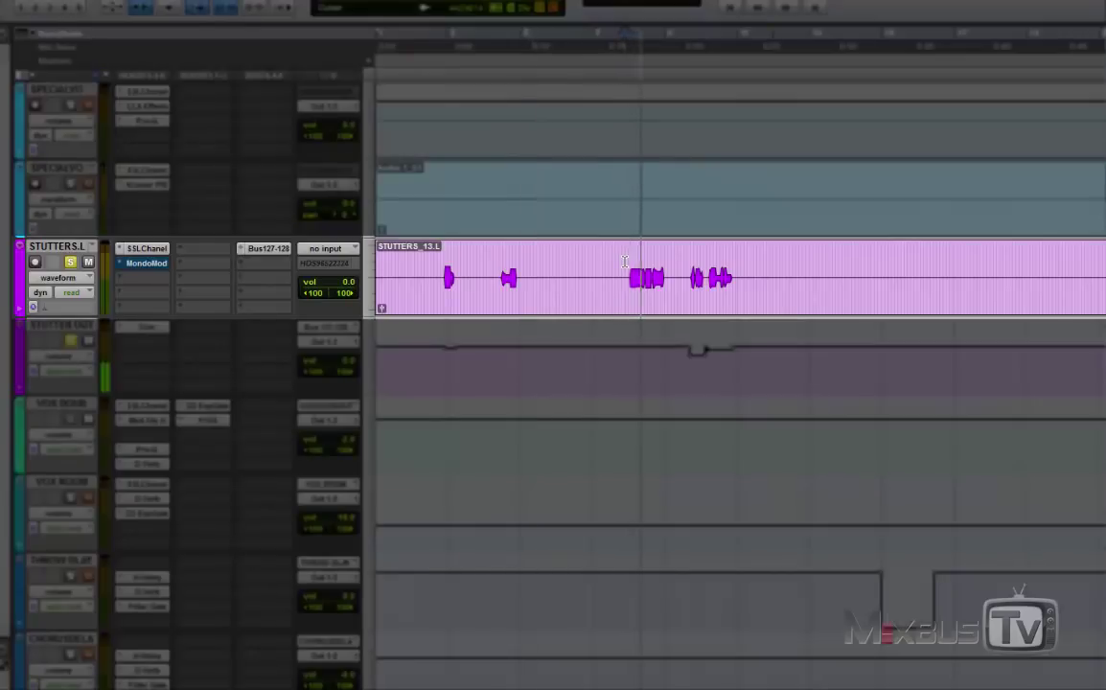
{"action": "scroll", "coordinate": [625, 261], "scroll_direction": "right", "scroll_amount": 3}
{"action": "key", "text": "super+bracketleft"}
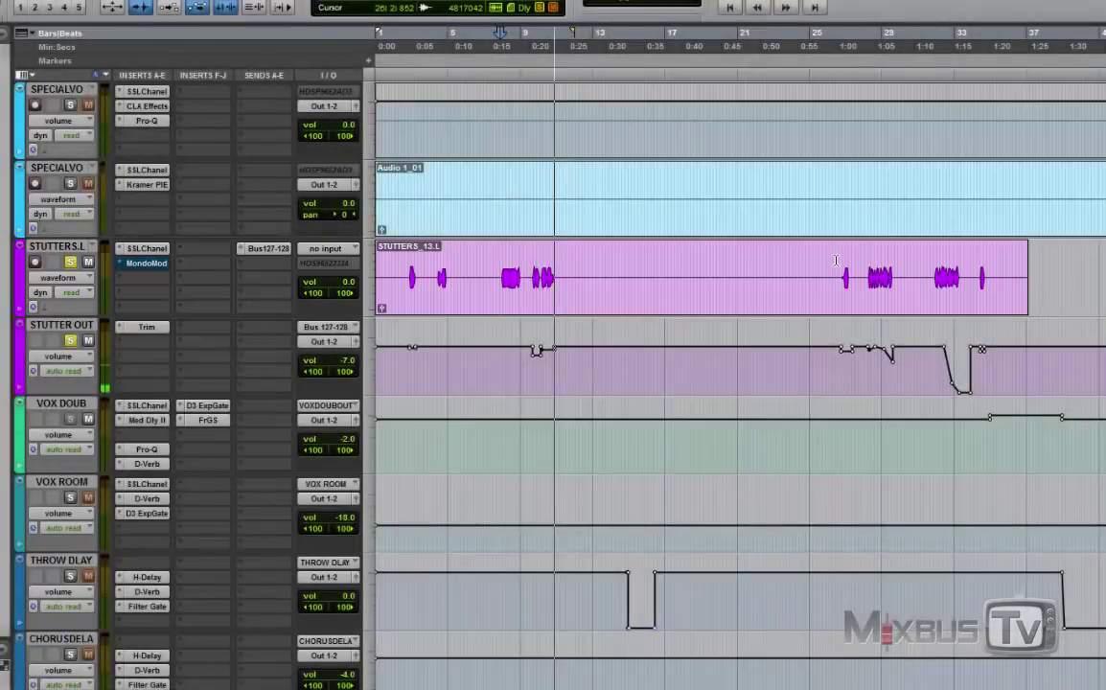
- Replay the stutter clip from around 1:00, zoomed in on that point
{"action": "left_click", "coordinate": [836, 261]}
{"action": "scroll", "coordinate": [836, 261], "scroll_direction": "up", "scroll_amount": 5}
{"action": "scroll", "coordinate": [836, 273], "scroll_direction": "down", "scroll_amount": 3}
{"action": "key", "text": "super+bracketright"}
{"action": "key", "text": "super+bracketright"}
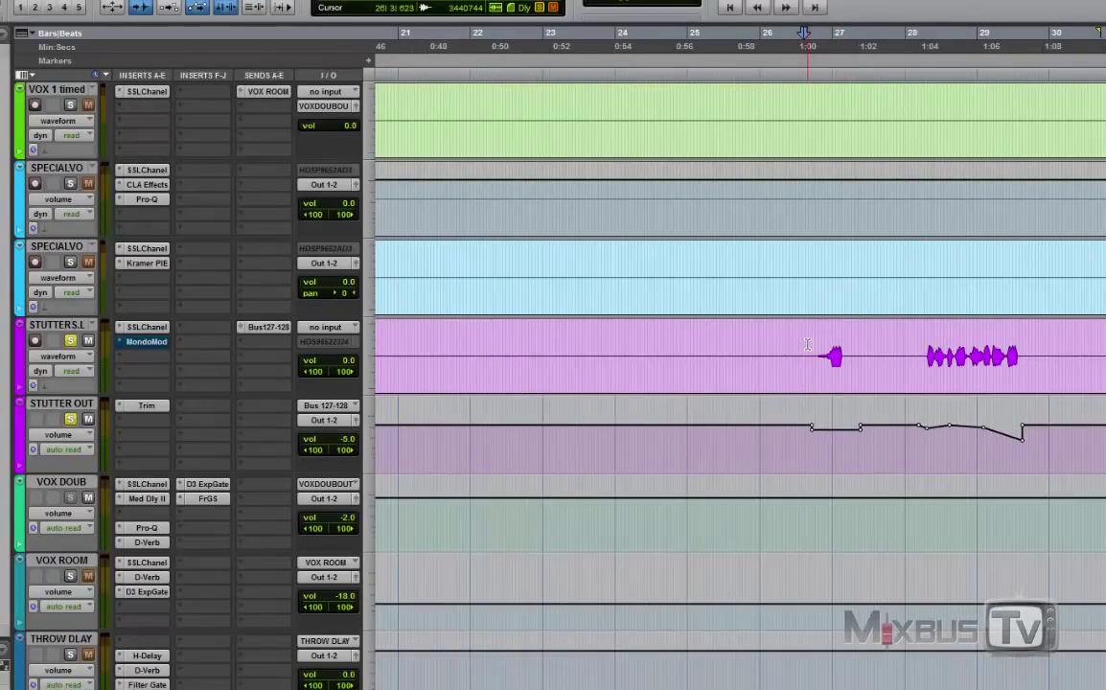
{"action": "key", "text": "space"}
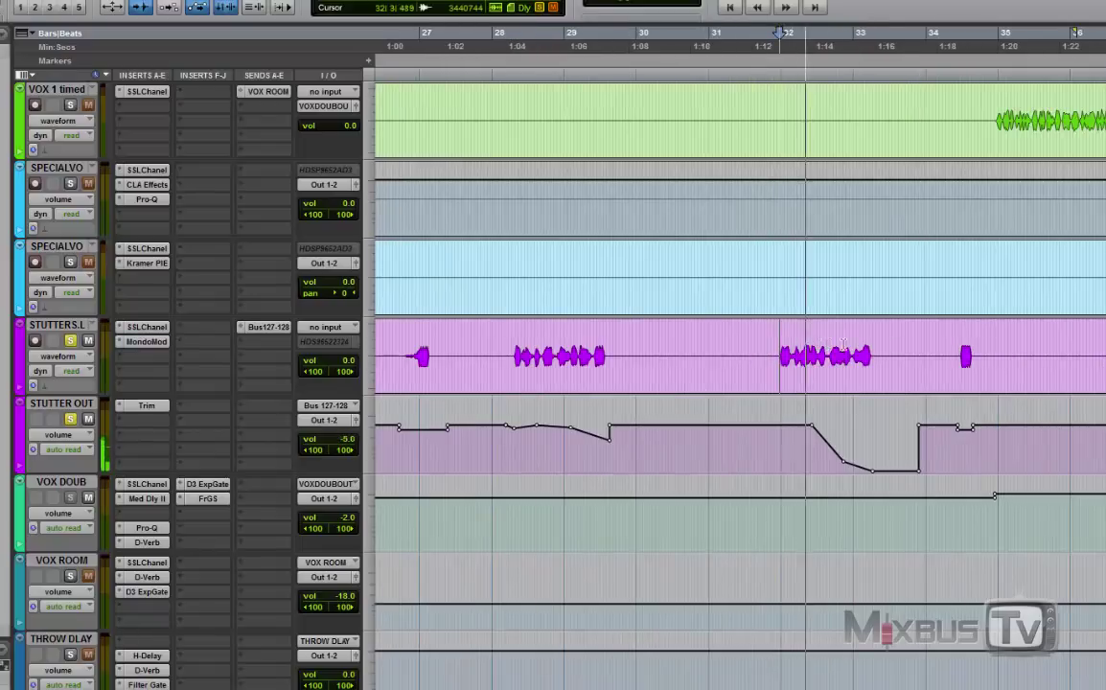
- Move the playback point near the song start and enlarge the STUTTERS.L track height
{"action": "key", "text": "r"}
{"action": "key", "text": "r"}
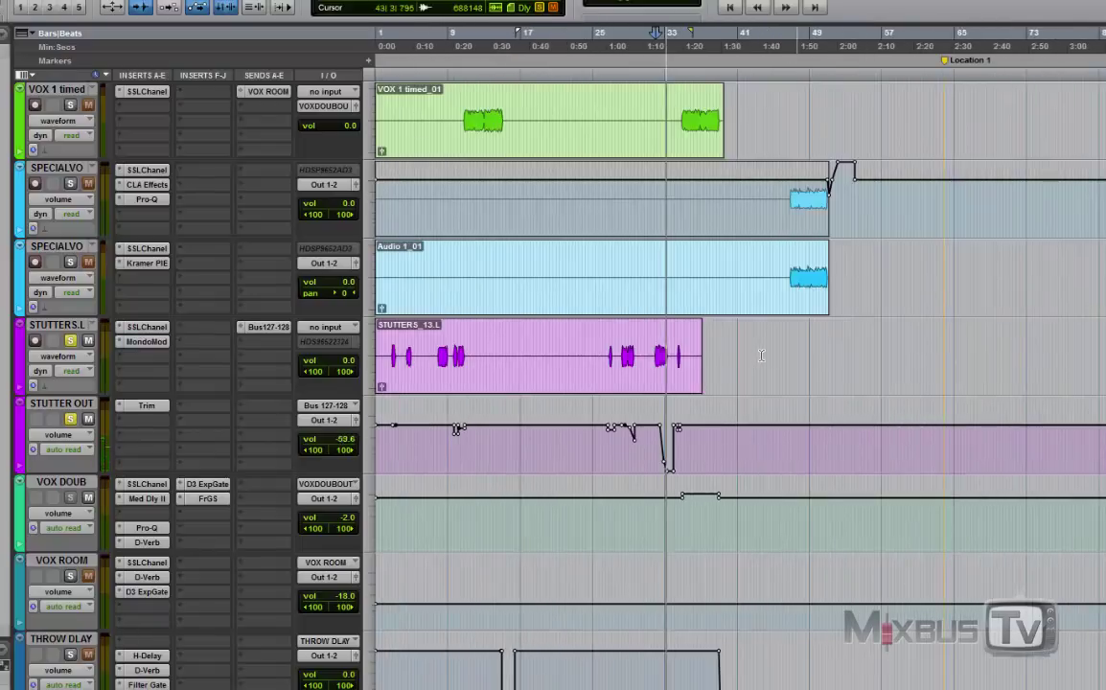
{"action": "left_click", "coordinate": [489, 352]}
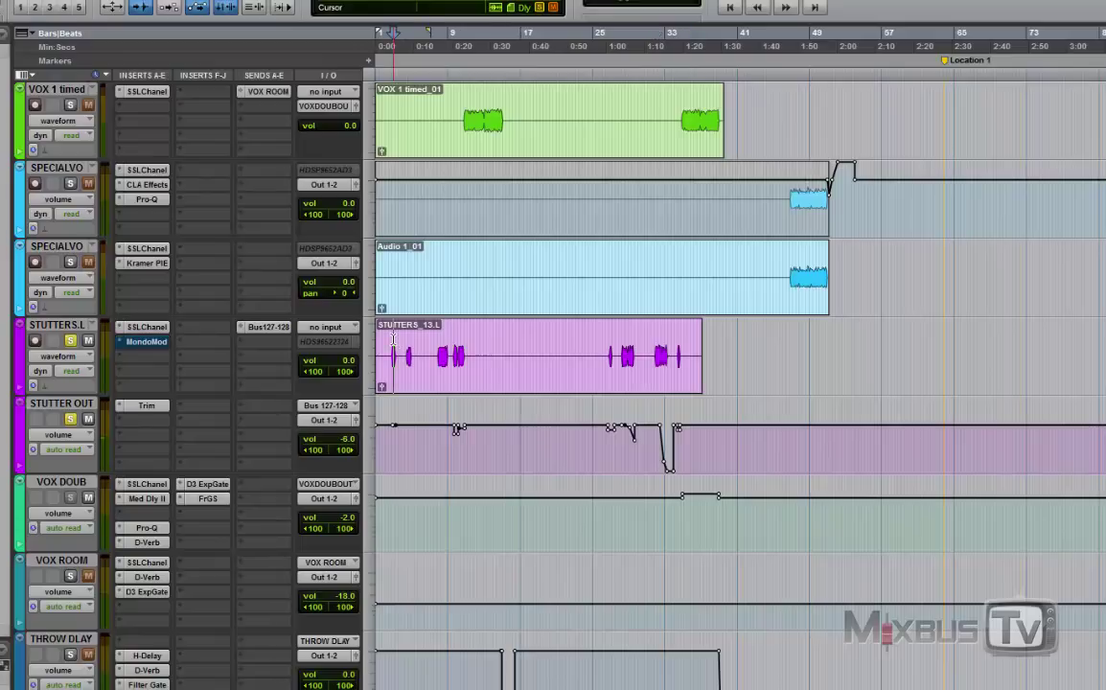
{"action": "key", "text": "t"}
{"action": "key", "text": "t"}
{"action": "key", "text": "t"}
{"action": "key", "text": "t"}
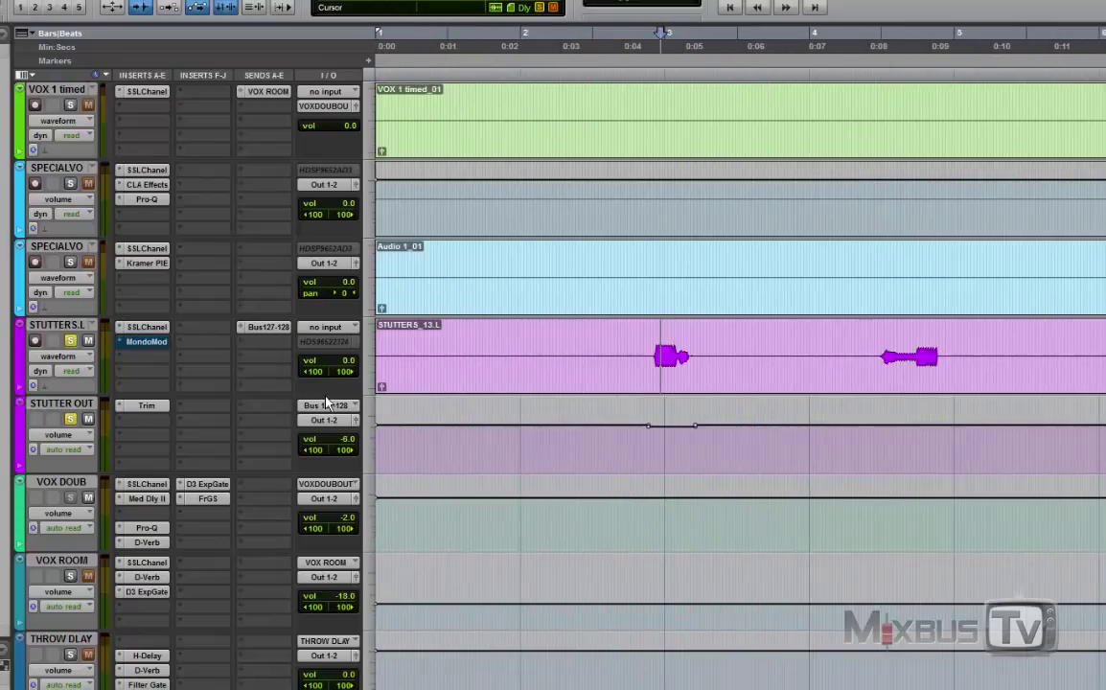
{"action": "key", "text": "ctrl+Up"}
{"action": "key", "text": "ctrl+Up"}
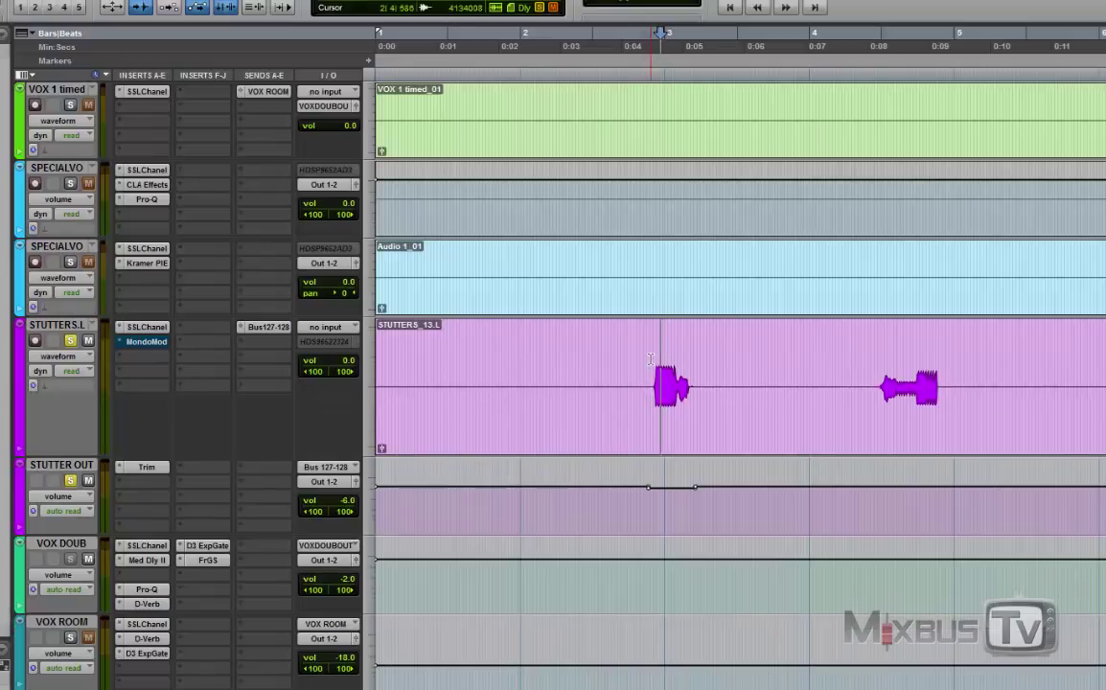
- Zoom in and out across the first stutter bursts, ending on the song's opening seconds
{"action": "key", "text": "t"}
{"action": "key", "text": "t"}
{"action": "key", "text": "t"}
{"action": "key", "text": "t"}
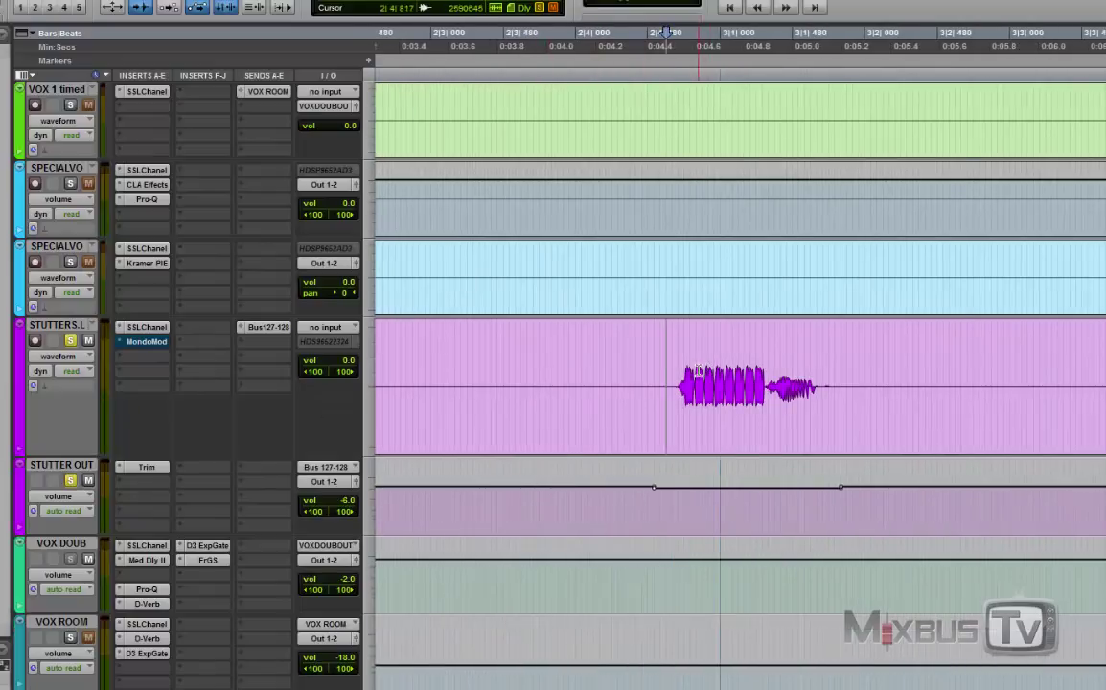
{"action": "key", "text": "r"}
{"action": "scroll", "coordinate": [648, 368], "scroll_direction": "right", "scroll_amount": 2}
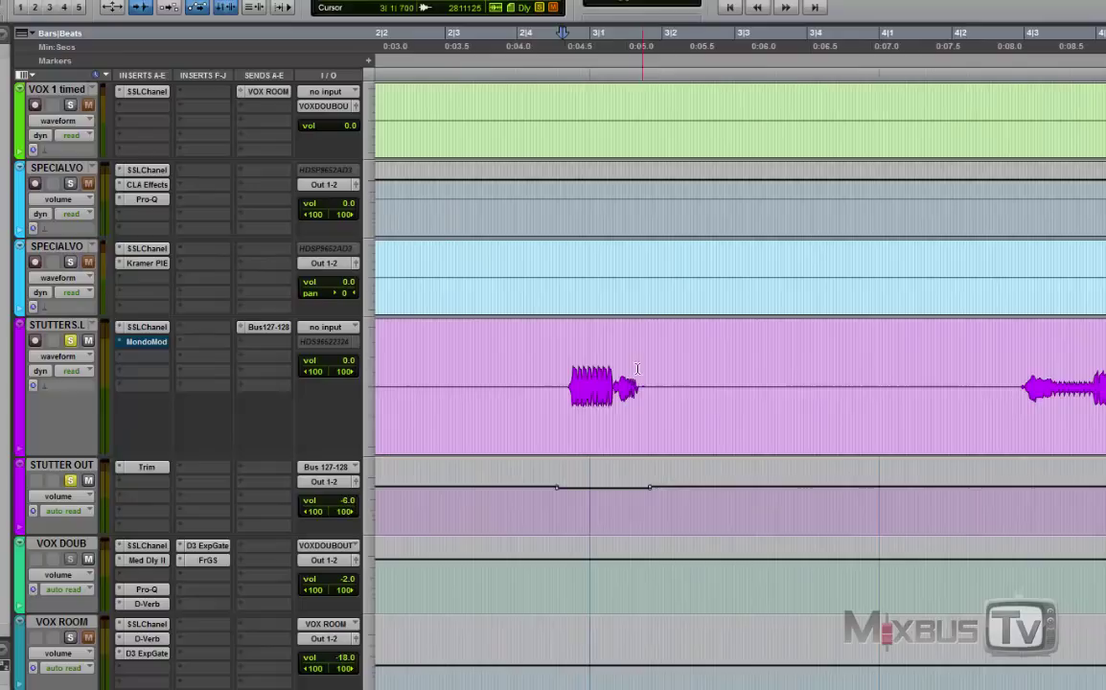
{"action": "key", "text": "t"}
{"action": "key", "text": "t"}
{"action": "scroll", "coordinate": [585, 354], "scroll_direction": "right", "scroll_amount": 5}
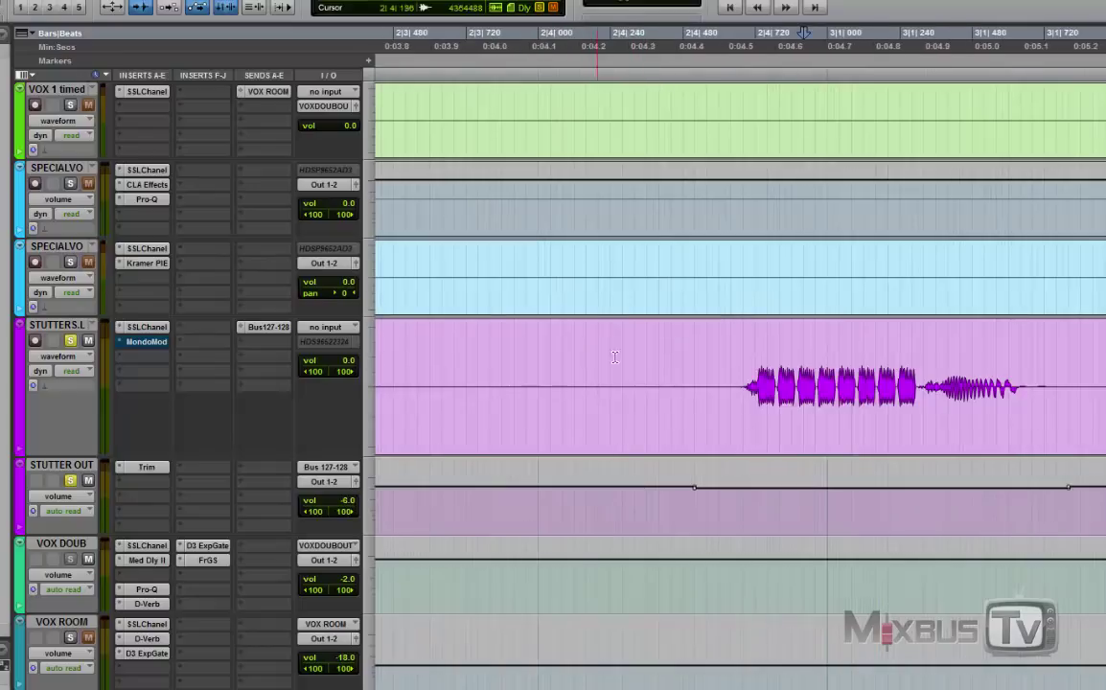
{"action": "key", "text": "r"}
{"action": "key", "text": "r"}
{"action": "scroll", "coordinate": [597, 367], "scroll_direction": "right", "scroll_amount": 3}
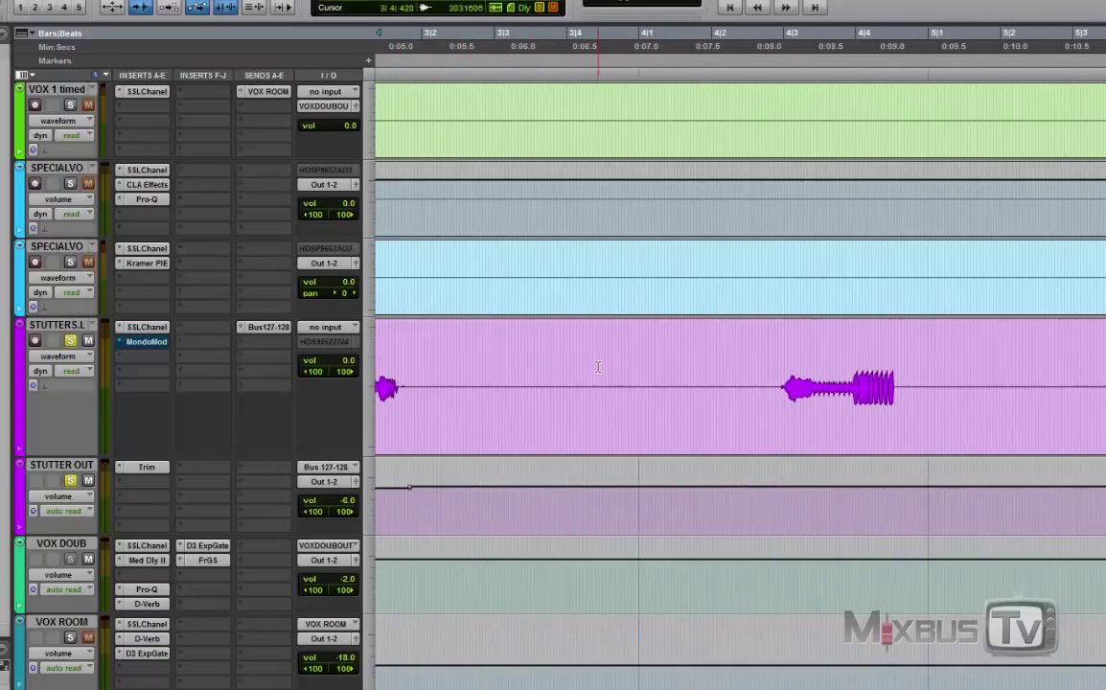
{"action": "key", "text": "r"}
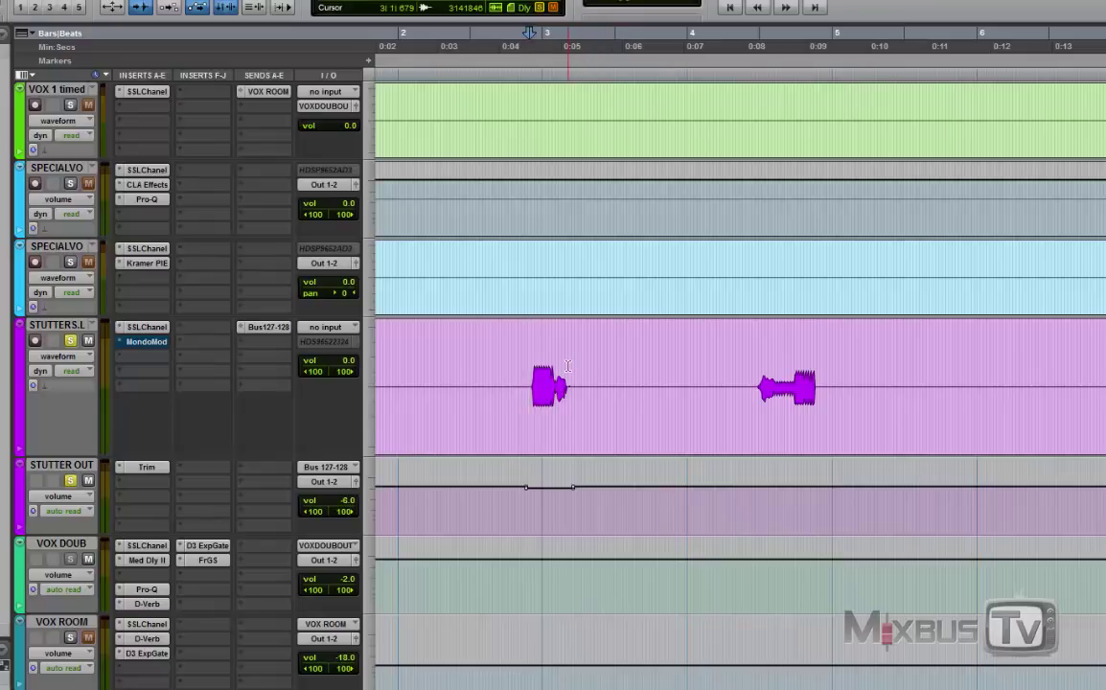
{"action": "key", "text": "ctrl+]"}
- Open the SSLChannel and MondoMod inserts on STUTTERS.L, then close the MondoMod window
{"action": "scroll", "coordinate": [177, 372], "scroll_direction": "up", "scroll_amount": 5}
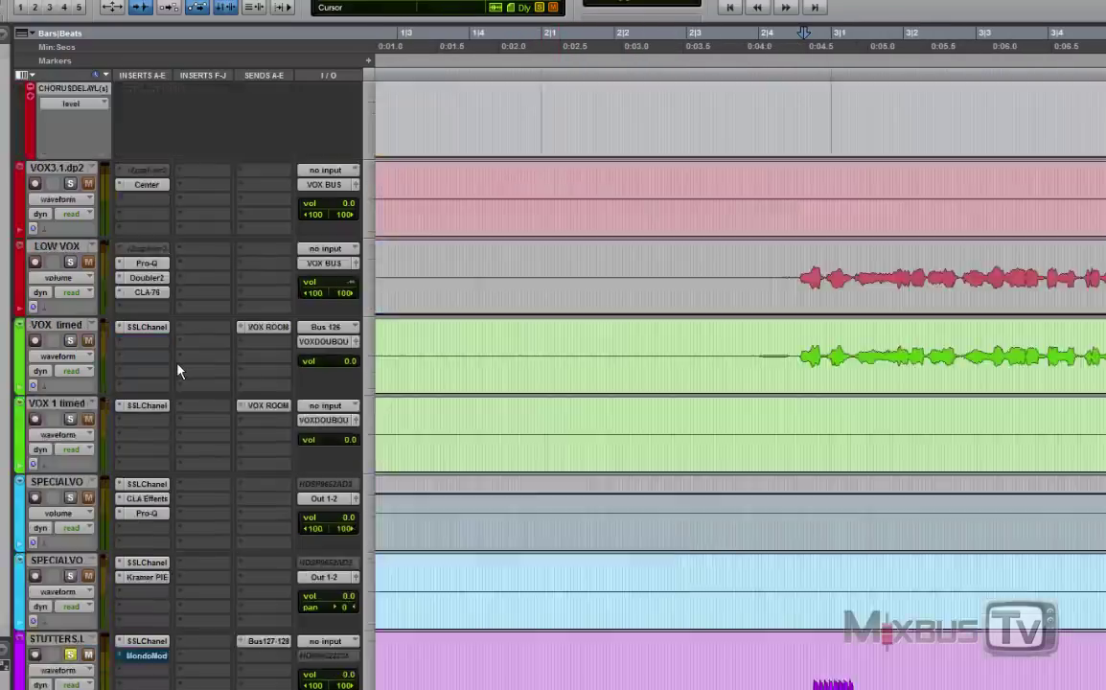
{"action": "scroll", "coordinate": [178, 372], "scroll_direction": "down", "scroll_amount": 10}
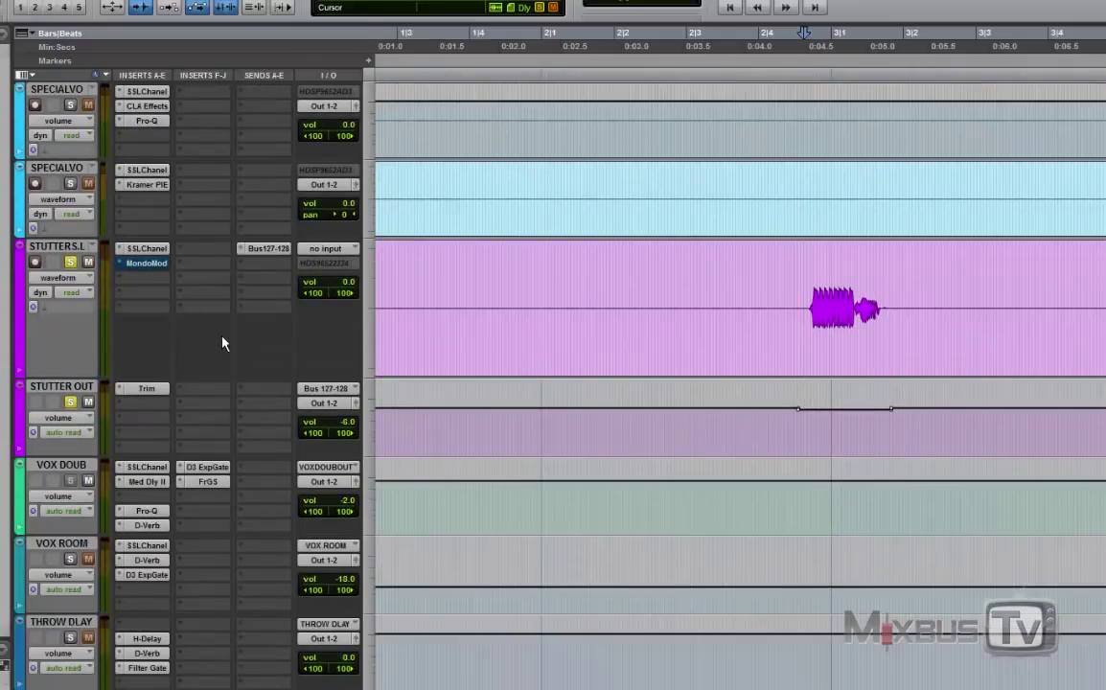
{"action": "key", "text": "ctrl+]"}
{"action": "key", "text": "ctrl+["}
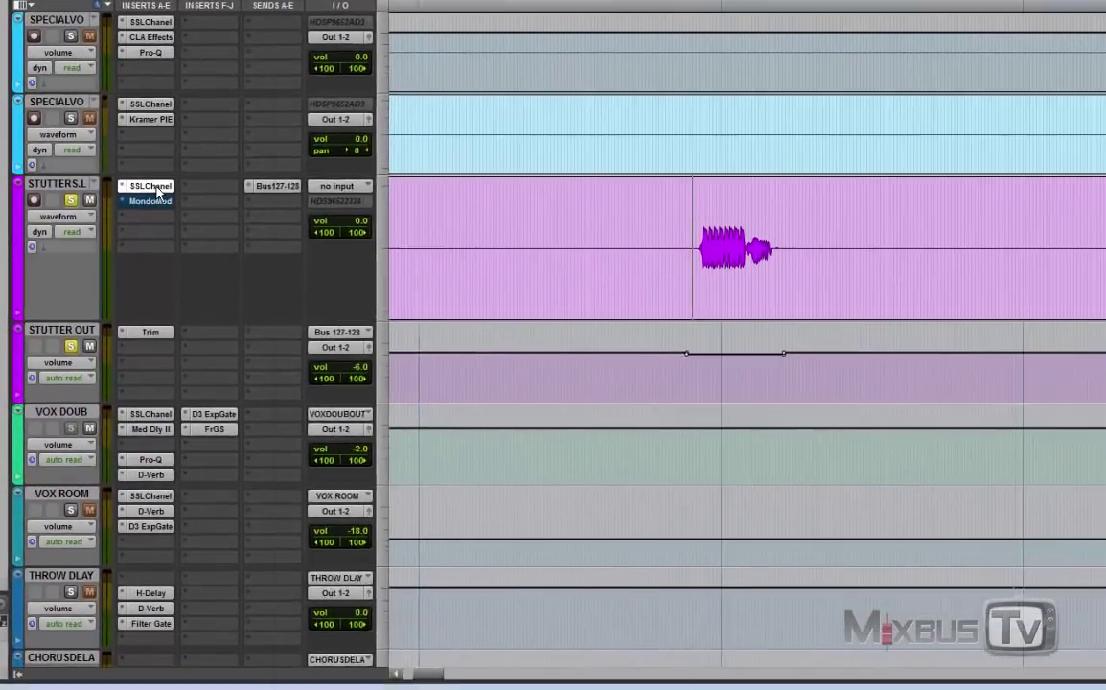
{"action": "left_click", "coordinate": [146, 249]}
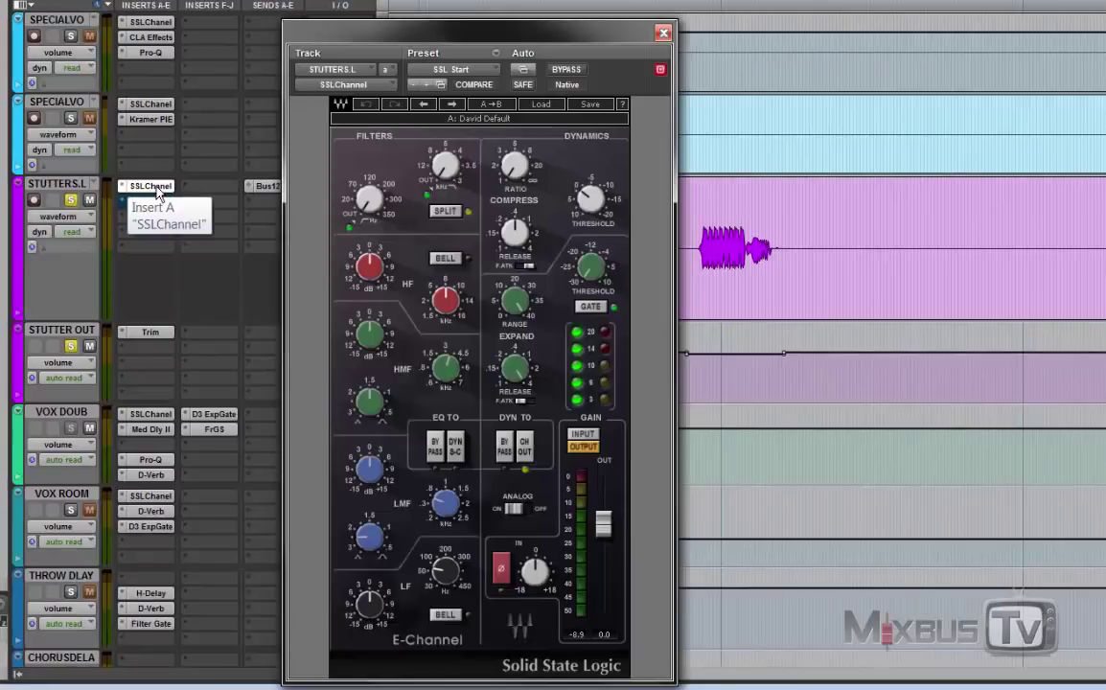
{"action": "left_click", "coordinate": [153, 201]}
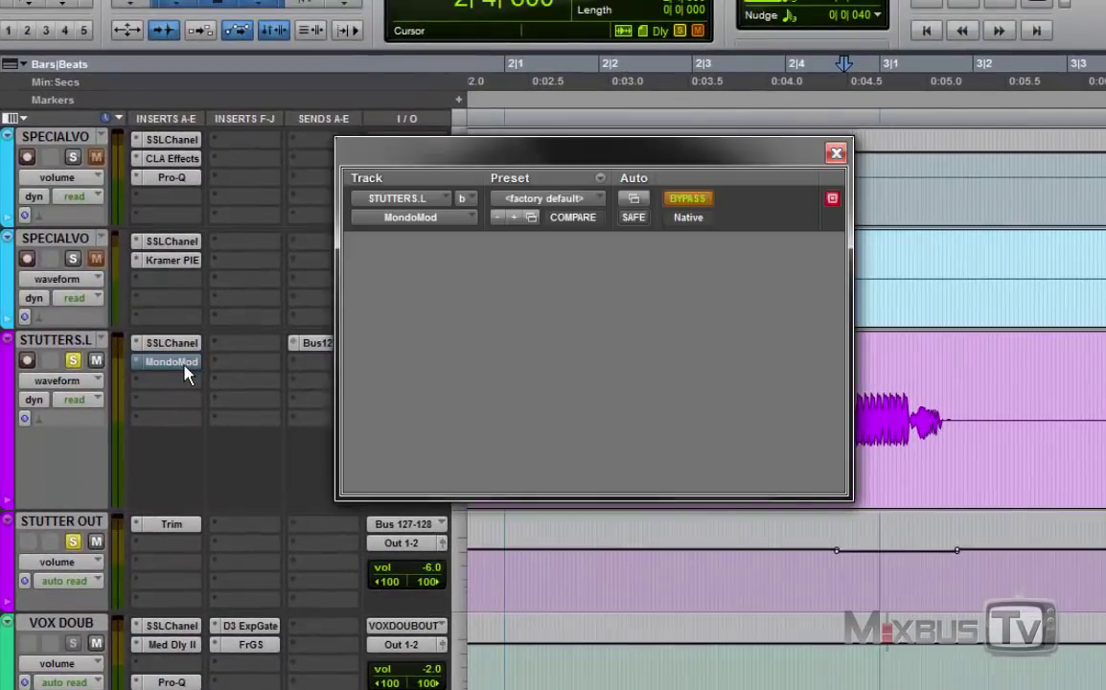
{"action": "left_click", "coordinate": [187, 373]}
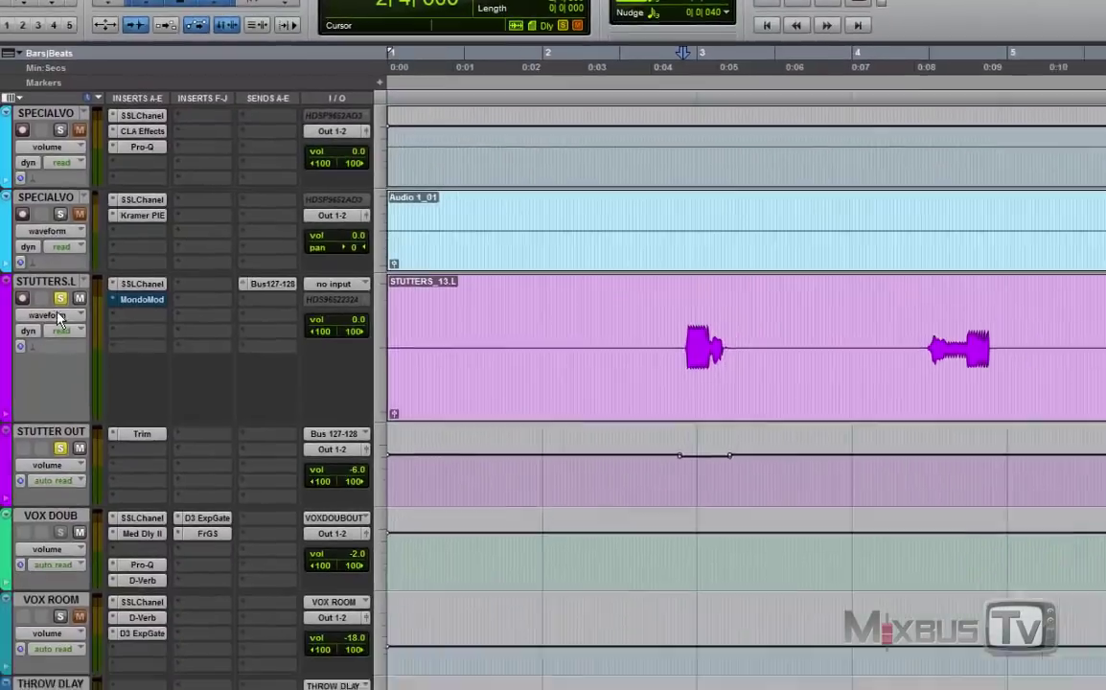
- Show the MondoMod master bypass automation lane on STUTTERS.L and zoom out
{"action": "left_click", "coordinate": [57, 381]}
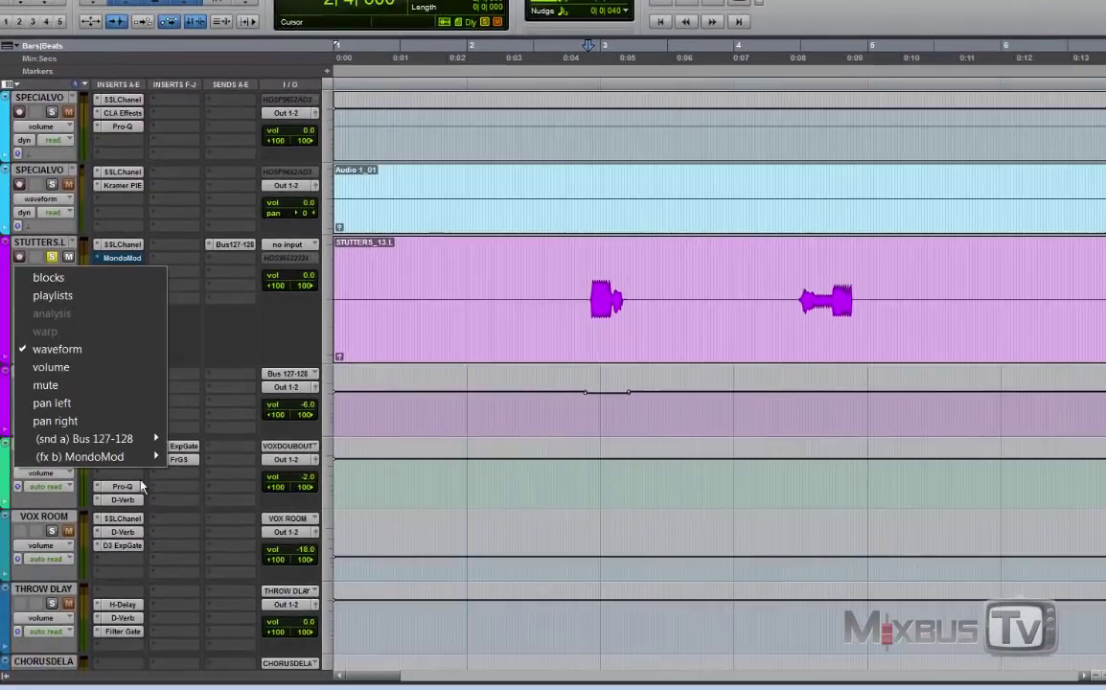
{"action": "mouse_move", "coordinate": [144, 456]}
{"action": "left_click", "coordinate": [219, 456]}
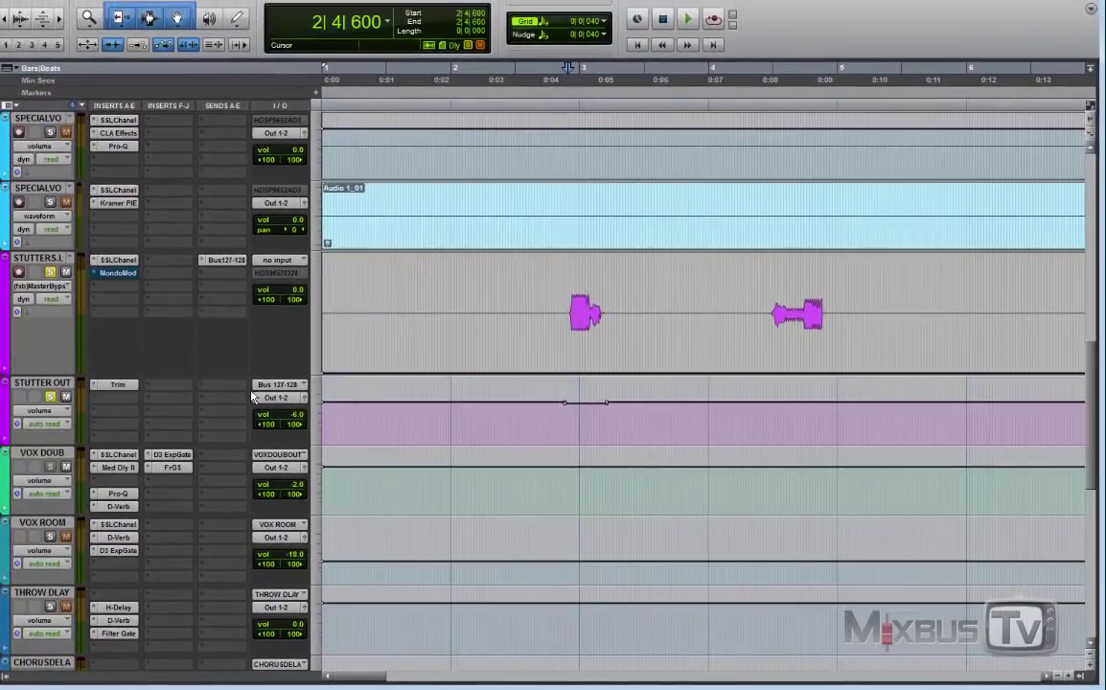
{"action": "key", "text": "ctrl+["}
{"action": "key", "text": "ctrl+["}
{"action": "key", "text": "ctrl+["}
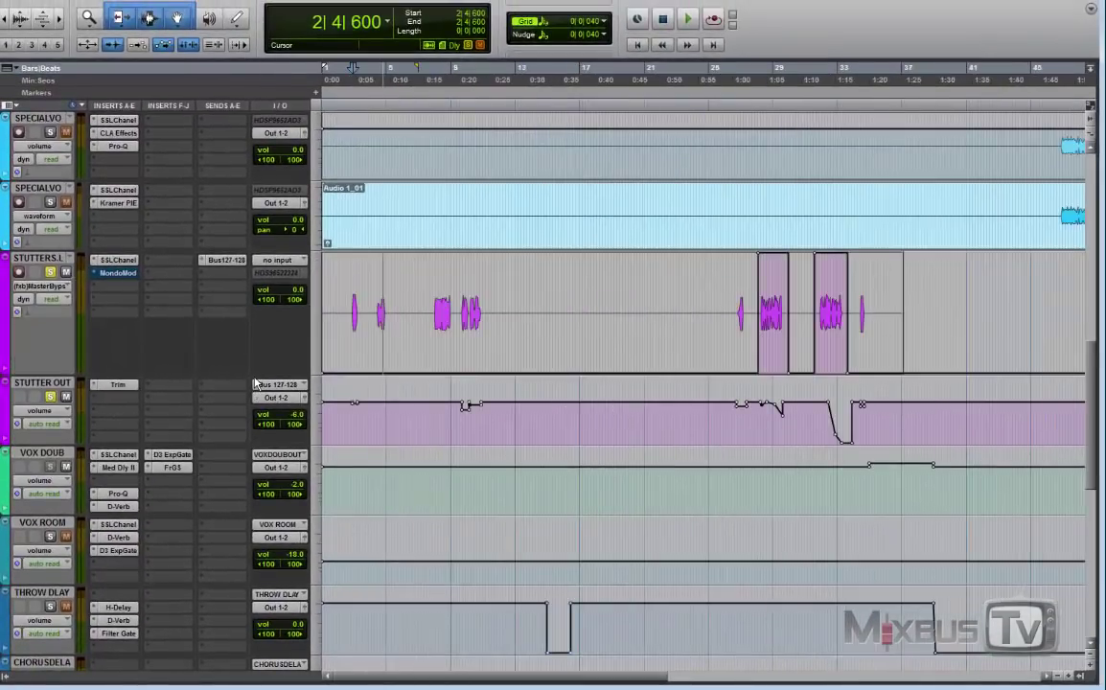
- Select the stutter phrase around bar 28 and loop-play it
{"action": "left_click", "coordinate": [765, 314]}
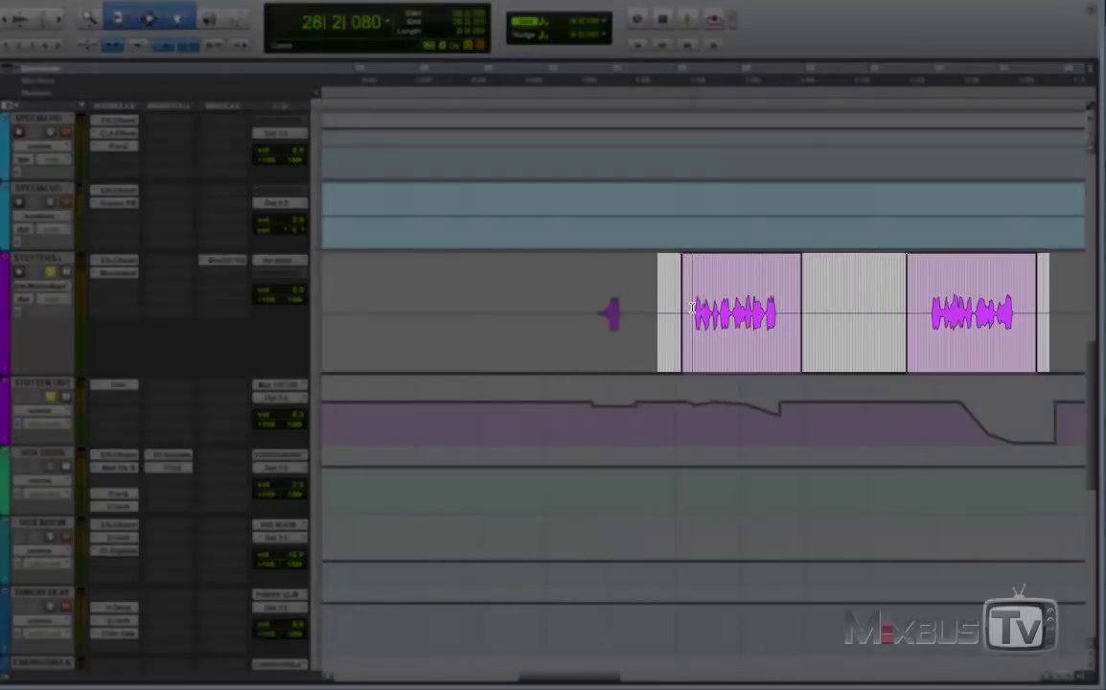
{"action": "left_click_drag", "start_coordinate": [691, 308], "coordinate": [777, 312]}
{"action": "key", "text": "space"}
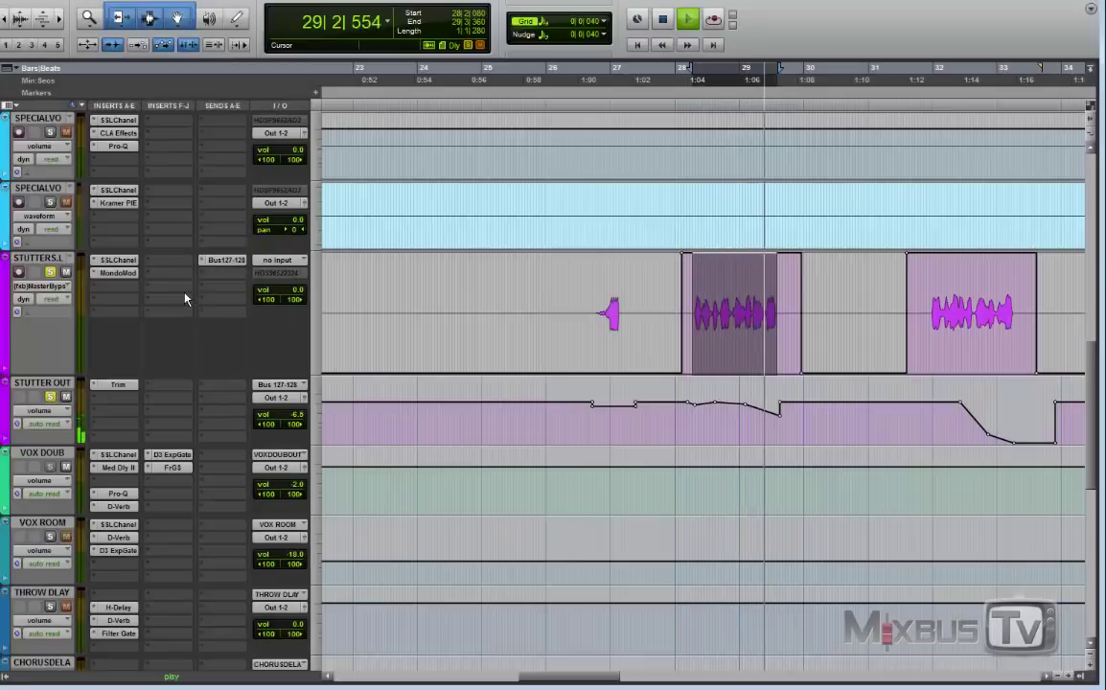
{"action": "key", "text": "space"}
- Bypass MondoMod and play the selected phrase without it
{"action": "right_click", "coordinate": [119, 273]}
{"action": "left_click", "coordinate": [126, 278]}
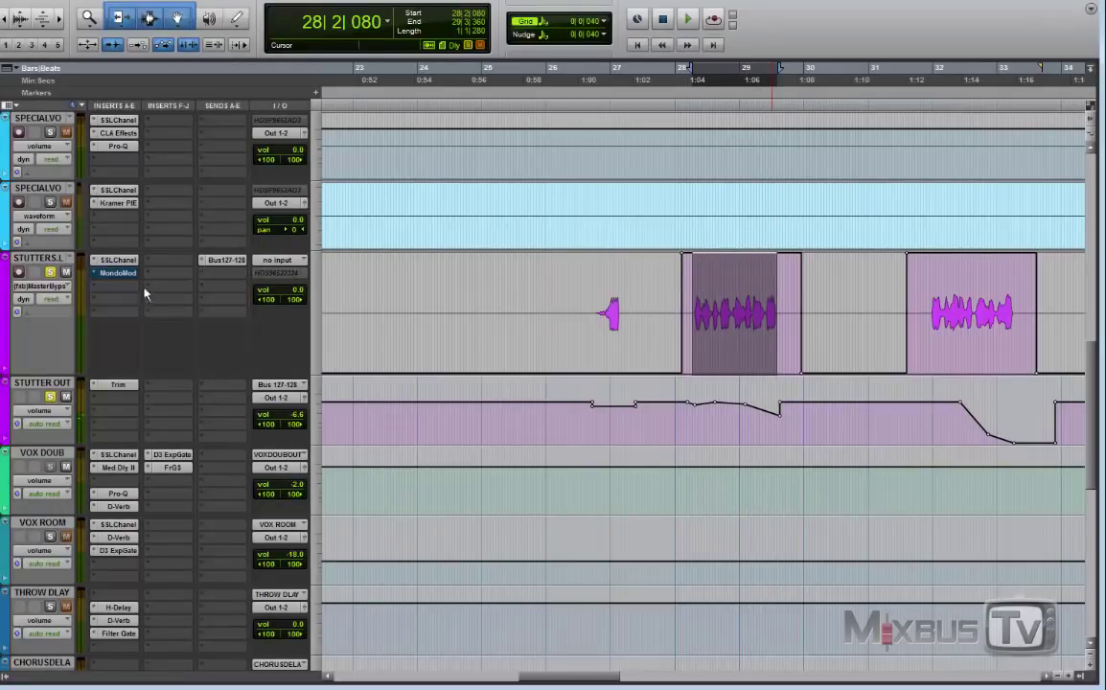
{"action": "key", "text": "space"}
{"action": "key", "text": "ctrl+bracketleft"}
{"action": "key", "text": "ctrl+bracketleft"}
{"action": "key", "text": "ctrl+bracketleft"}
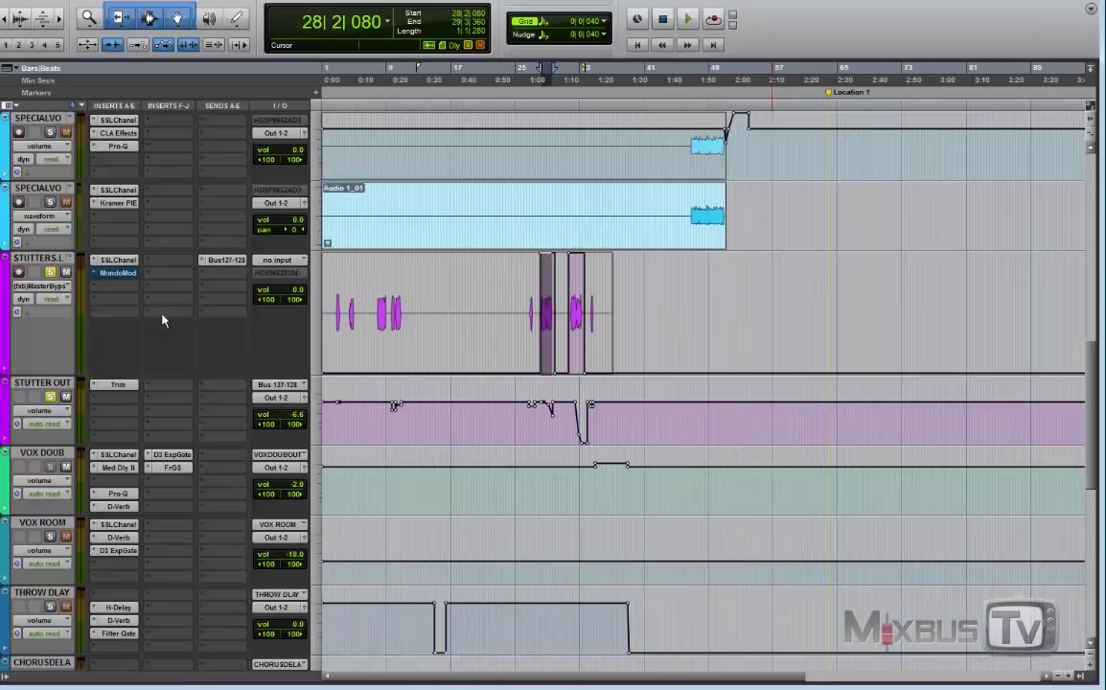
- Place the play start at 2|4|480 and zoom out to show the first section
{"action": "left_click", "coordinate": [347, 295]}
{"action": "key", "text": "ctrl+bracketright"}
{"action": "key", "text": "ctrl+bracketright"}
{"action": "key", "text": "ctrl+bracketright"}
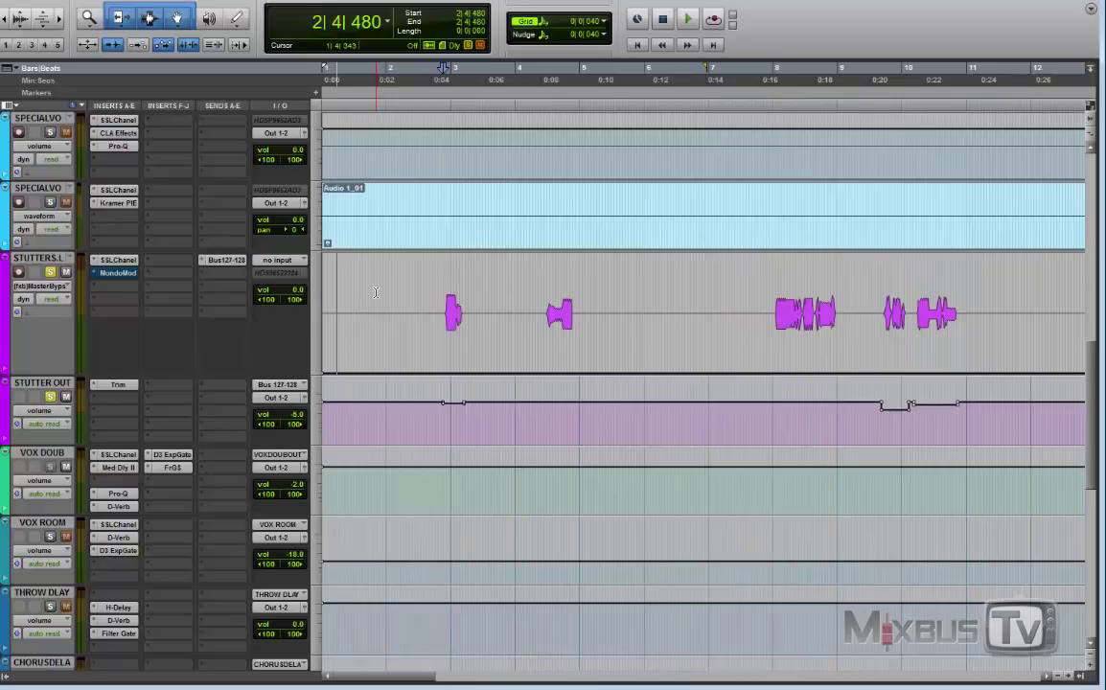
{"action": "key", "text": "ctrl+bracketleft"}
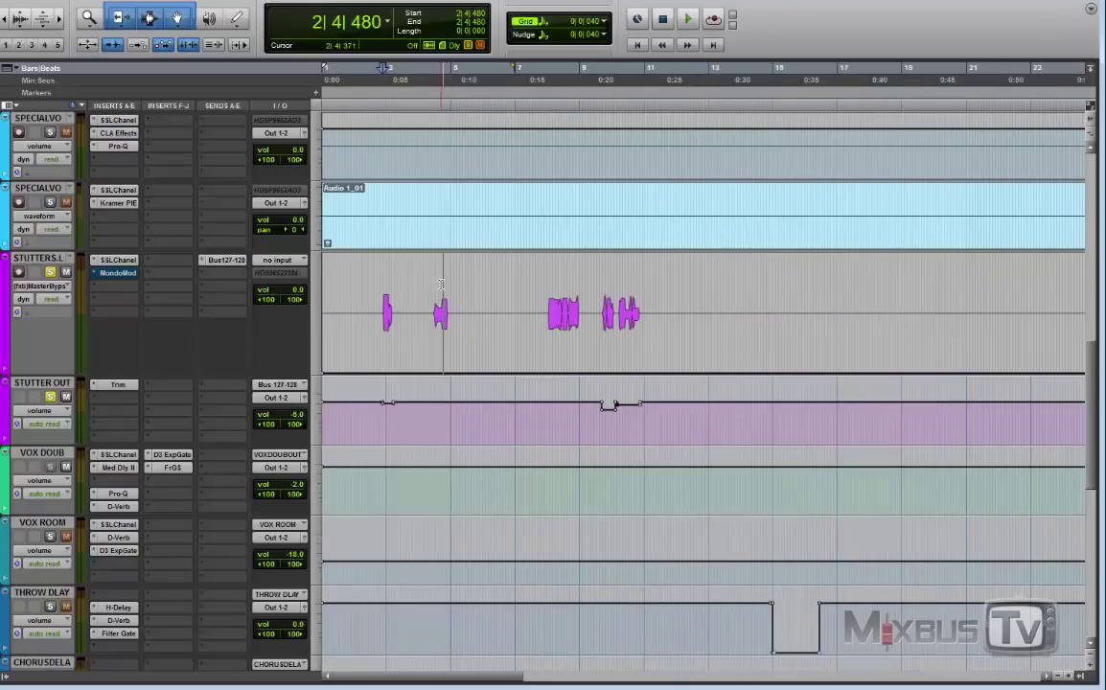
{"action": "key", "text": "ctrl+bracketleft"}
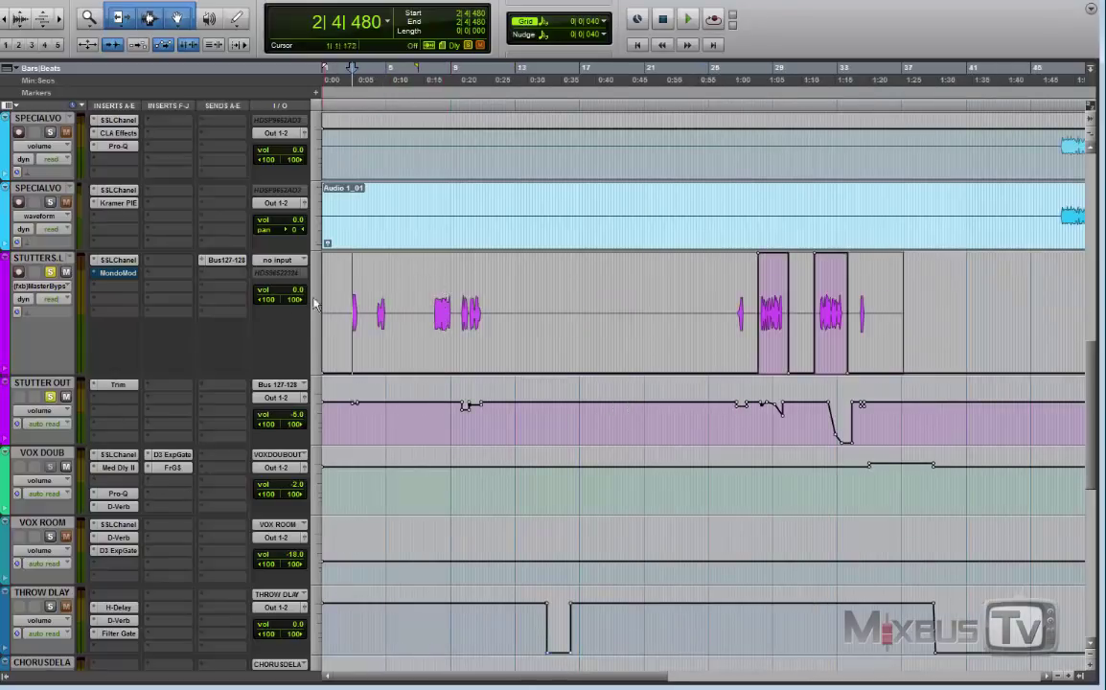
{"action": "scroll", "coordinate": [144, 345], "scroll_direction": "up", "scroll_amount": 15}
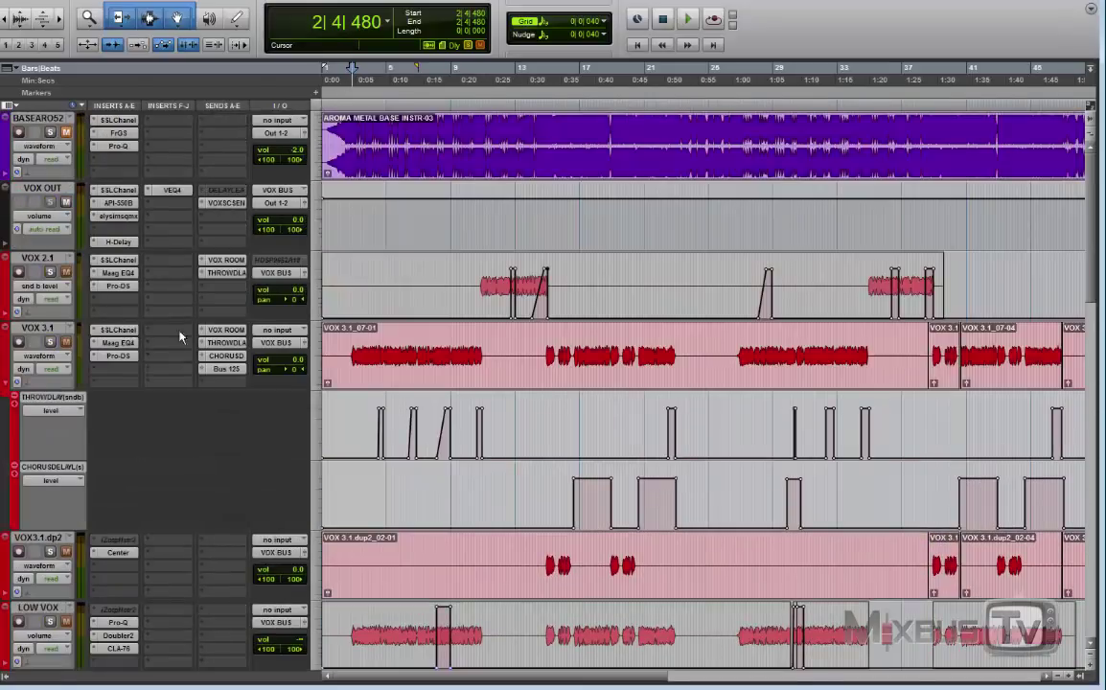
- Play the opening bars from the 2|4|480 start point, then stop
{"action": "scroll", "coordinate": [179, 336], "scroll_direction": "down", "scroll_amount": 15}
{"action": "key", "text": "ctrl+bracketright"}
{"action": "key", "text": "ctrl+bracketright"}
{"action": "key", "text": "ctrl+bracketright"}
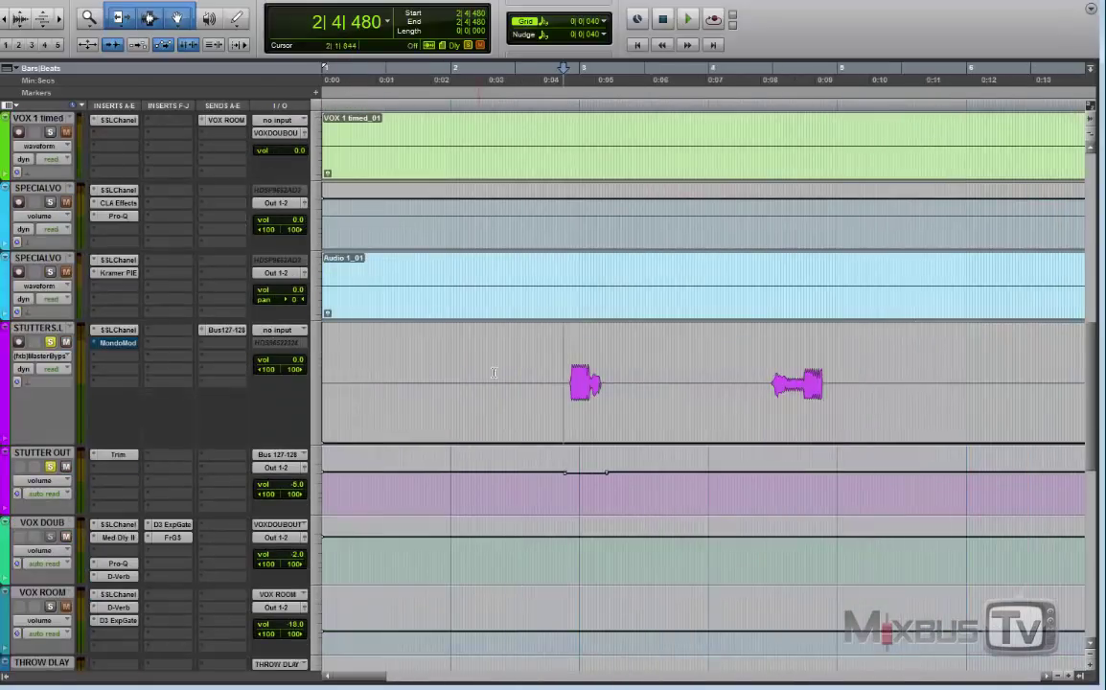
{"action": "key", "text": "space"}
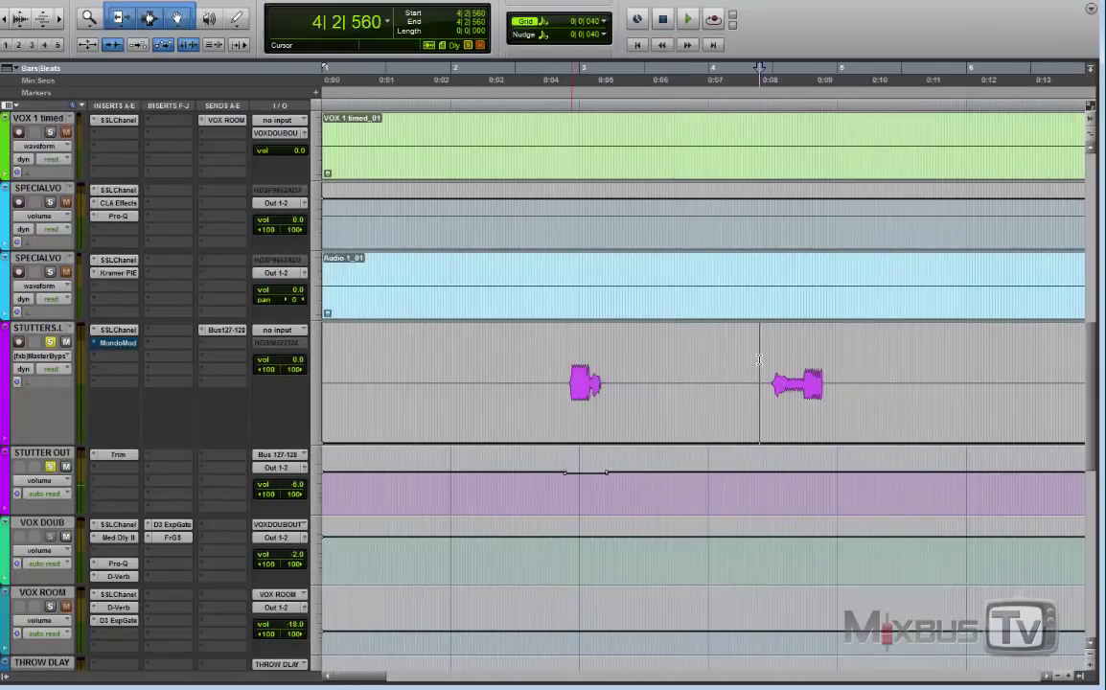
{"action": "key", "text": "ctrl+bracketleft"}
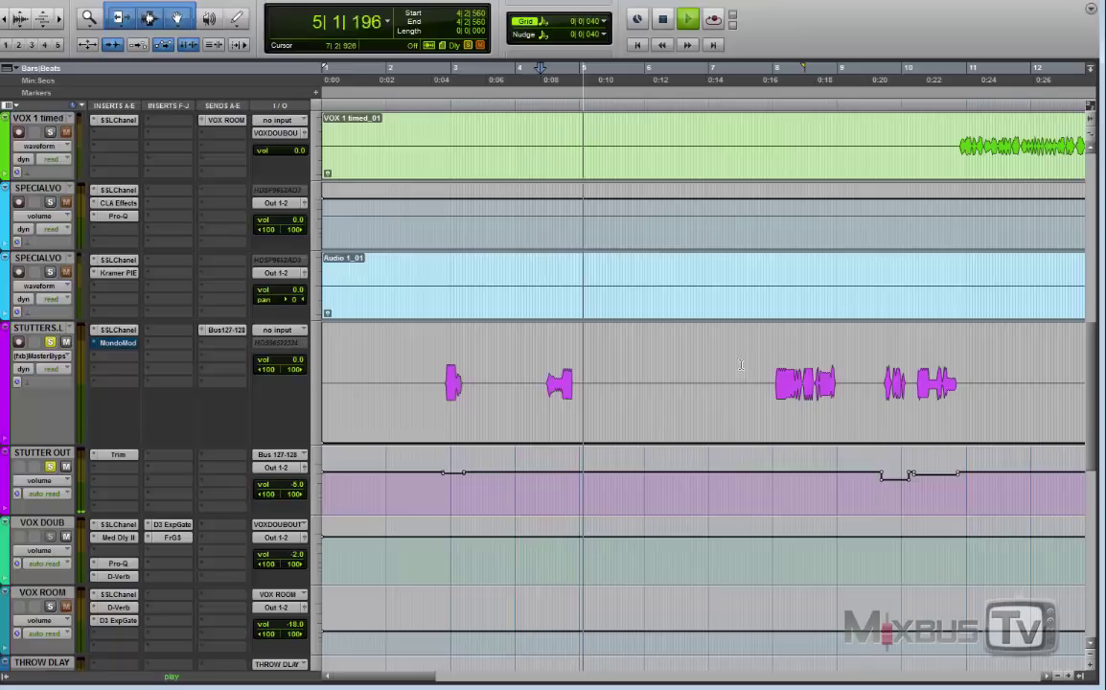
{"action": "key", "text": "space"}
- Audition the stutter vocals from bar 8 and from 9|3|600
{"action": "left_click", "coordinate": [773, 361]}
{"action": "key", "text": "space"}
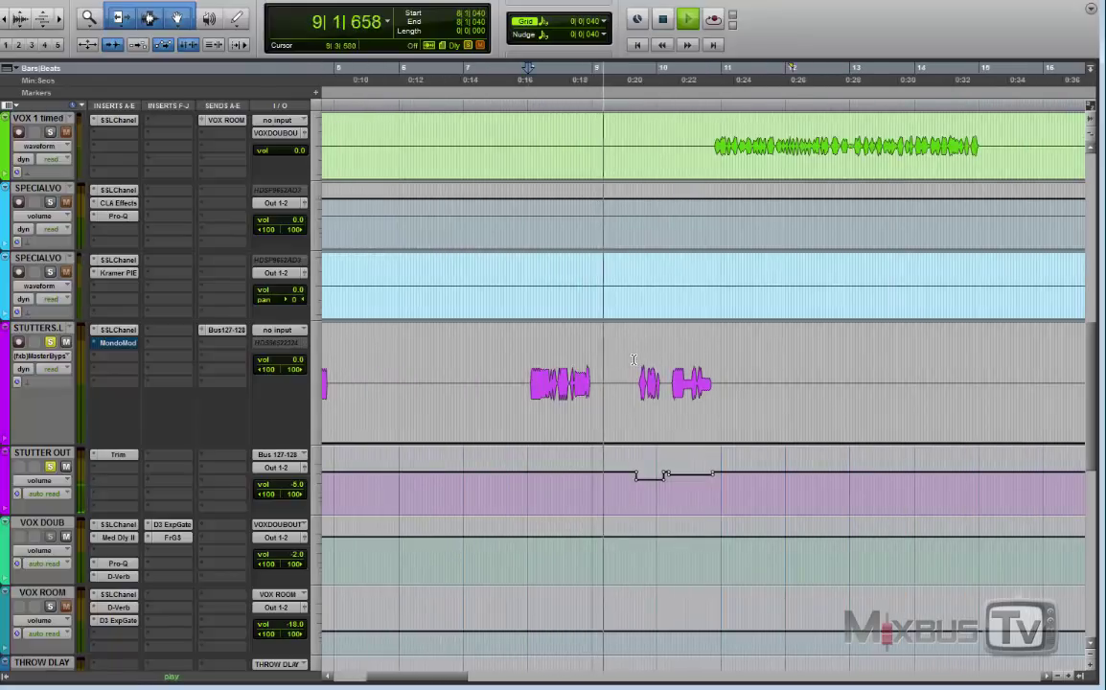
{"action": "key", "text": "space"}
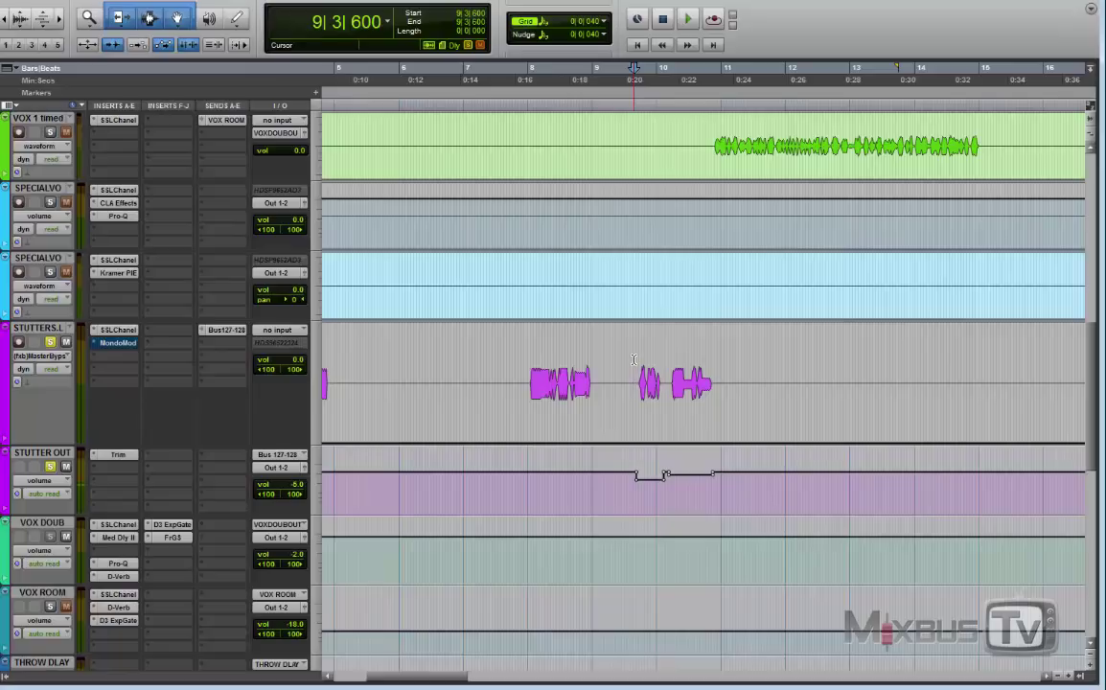
{"action": "key", "text": "space"}
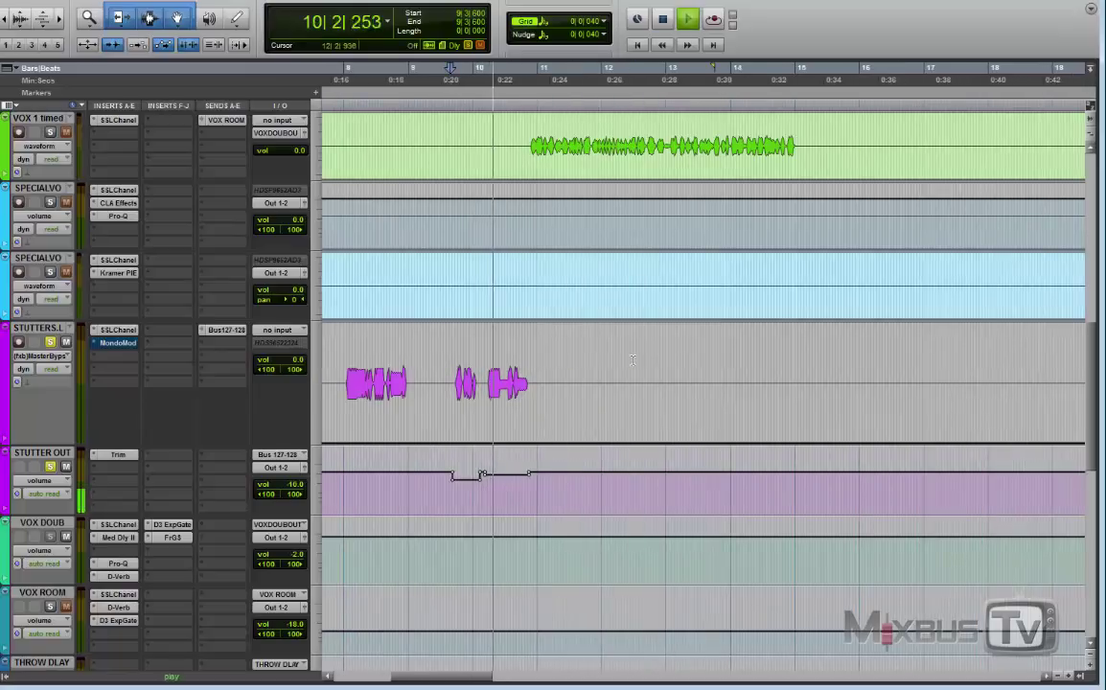
{"action": "key", "text": "ctrl+bracketleft"}
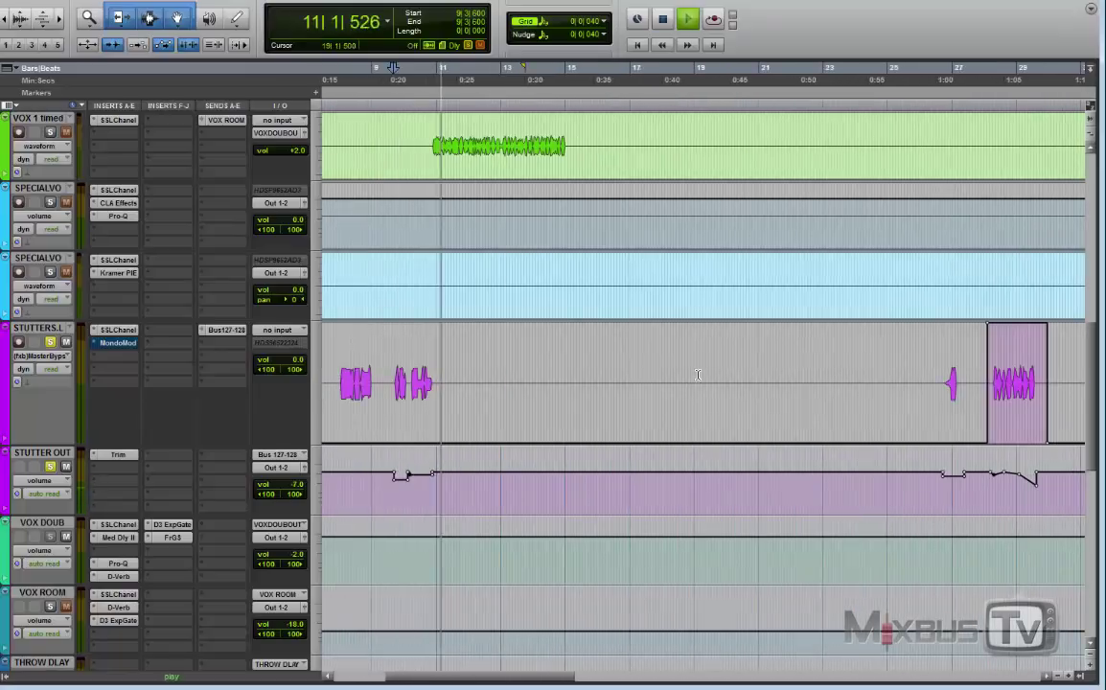
{"action": "key", "text": "ctrl+bracketleft"}
{"action": "key", "text": "ctrl+bracketleft"}
{"action": "key", "text": "space"}
- Select bars 23 to 36 on STUTTER OUT and play from 26|4|840
{"action": "left_click_drag", "start_coordinate": [505, 482], "coordinate": [597, 465]}
{"action": "left_click", "coordinate": [535, 367]}
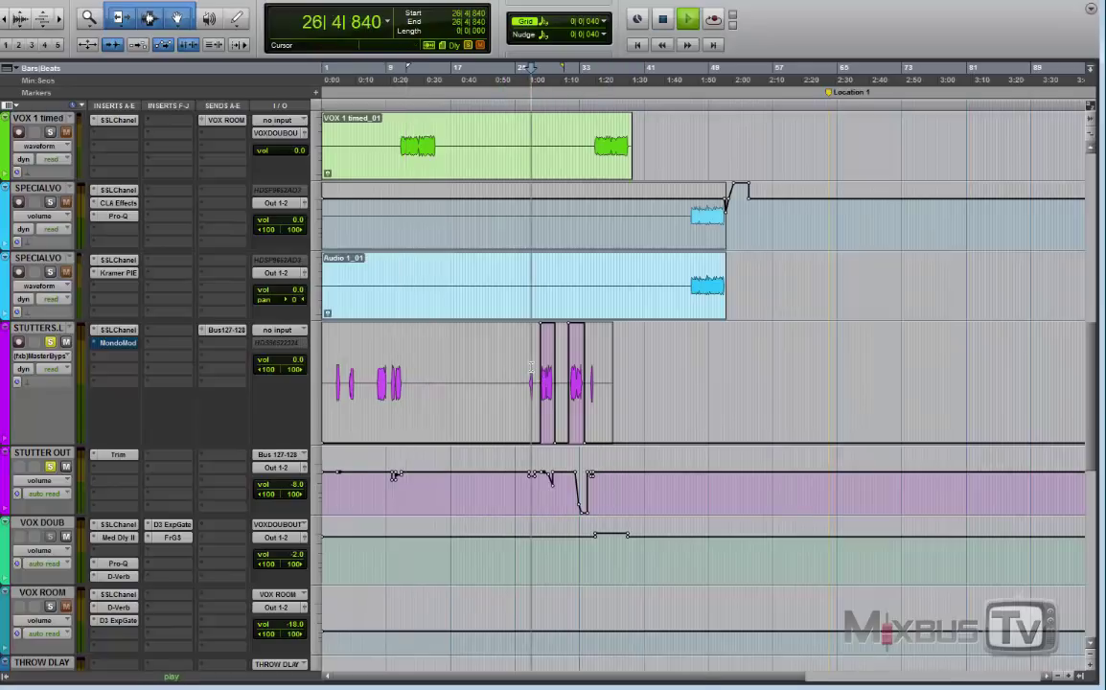
{"action": "key", "text": "ctrl+bracketright"}
{"action": "key", "text": "ctrl+bracketright"}
{"action": "key", "text": "ctrl+bracketright"}
{"action": "key", "text": "space"}
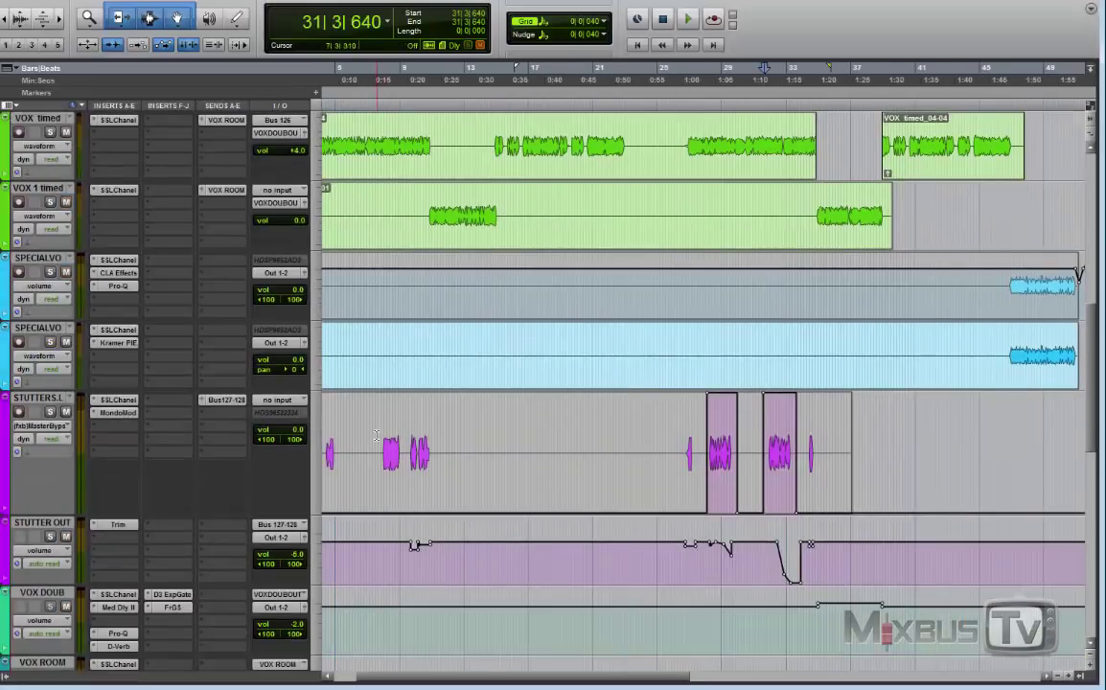
- Play the mix from 7|3|320, following along, then stop
{"action": "key", "text": "space"}
{"action": "key", "text": "ctrl+bracketright"}
{"action": "key", "text": "ctrl+bracketright"}
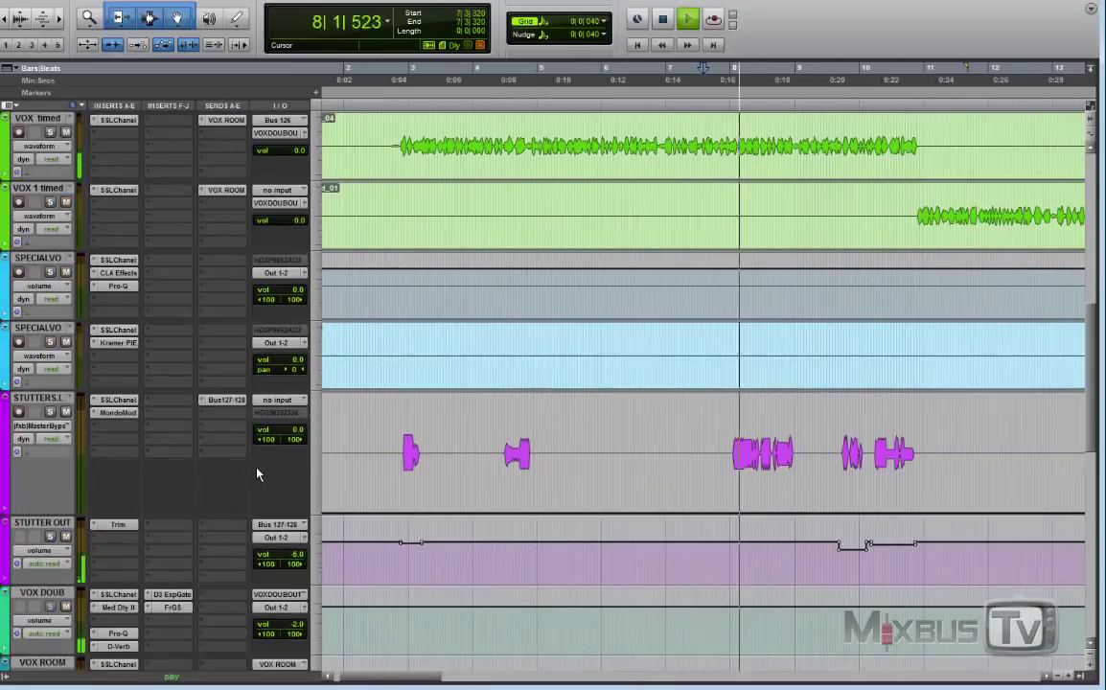
{"action": "scroll", "coordinate": [257, 473], "scroll_direction": "down", "scroll_amount": 4}
{"action": "key", "text": "ctrl+bracketleft"}
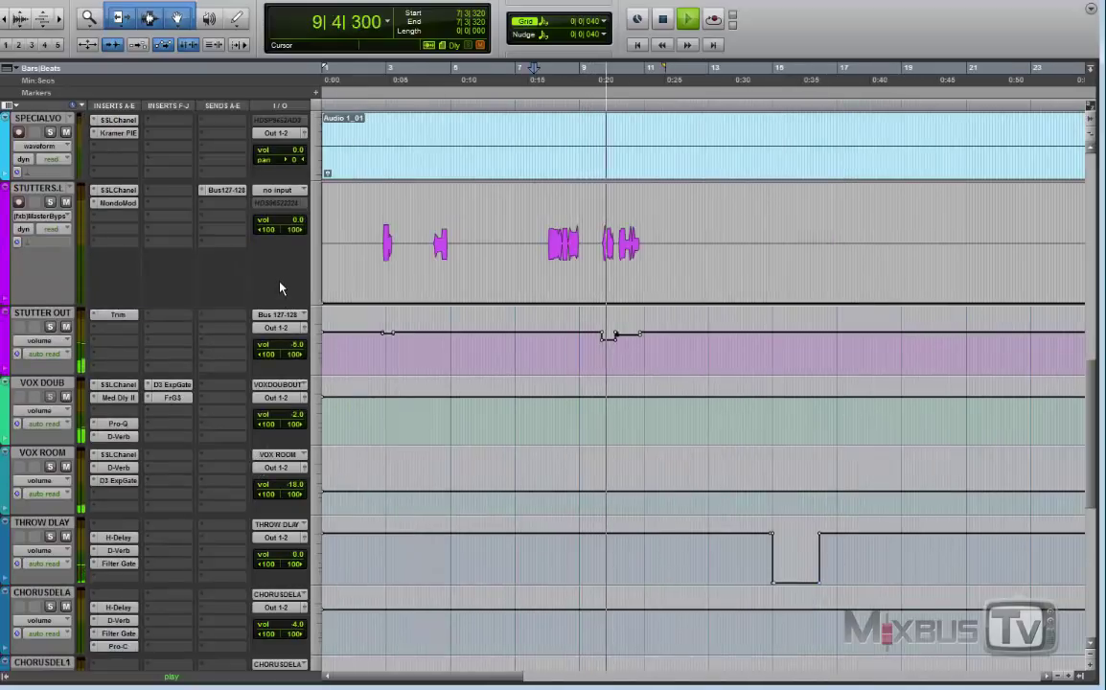
{"action": "key", "text": "ctrl+bracketleft"}
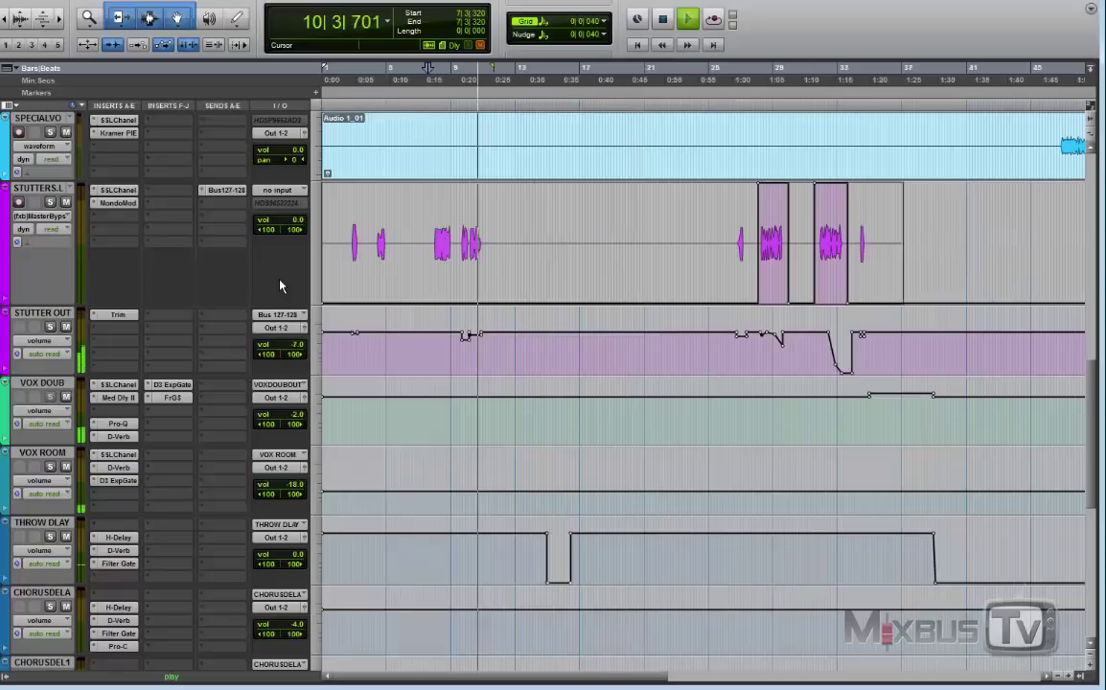
{"action": "key", "text": "space"}
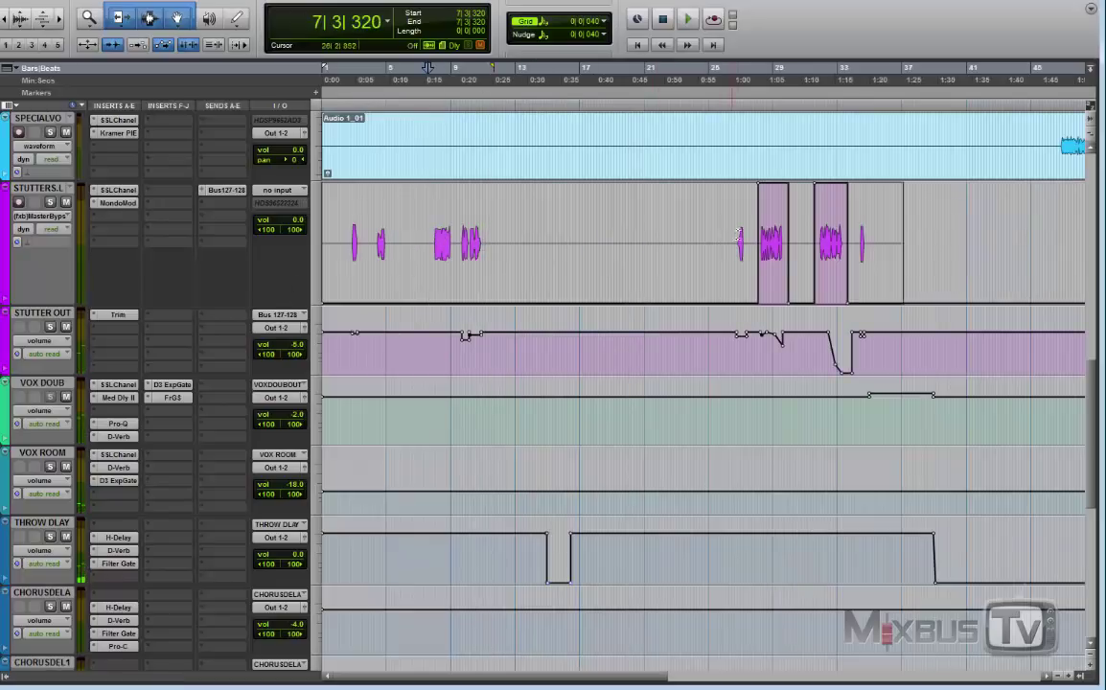
- Replay the stutter section from 26|3|400, then zoom out to the whole session
{"action": "left_click", "coordinate": [736, 230]}
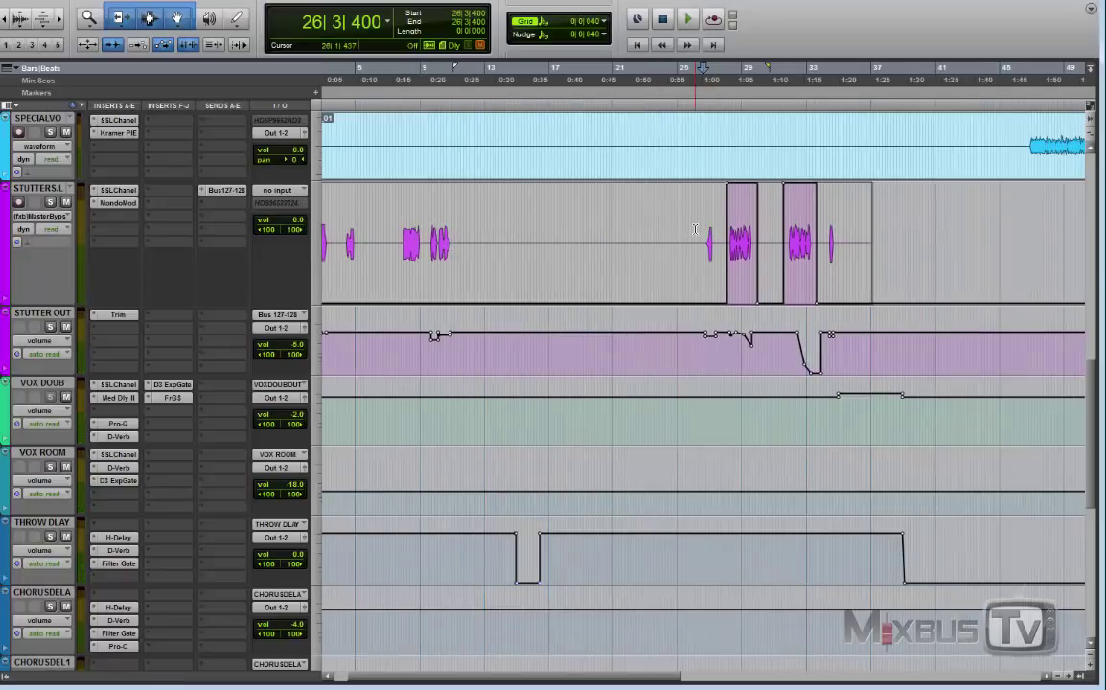
{"action": "key", "text": "ctrl+bracketright"}
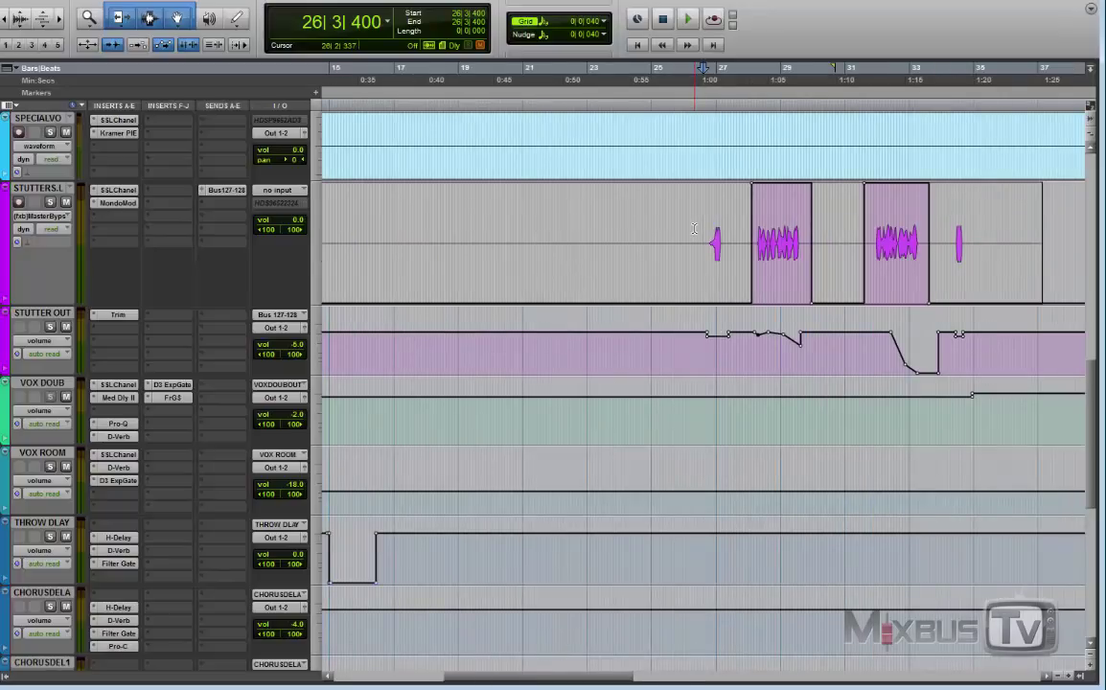
{"action": "key", "text": "space"}
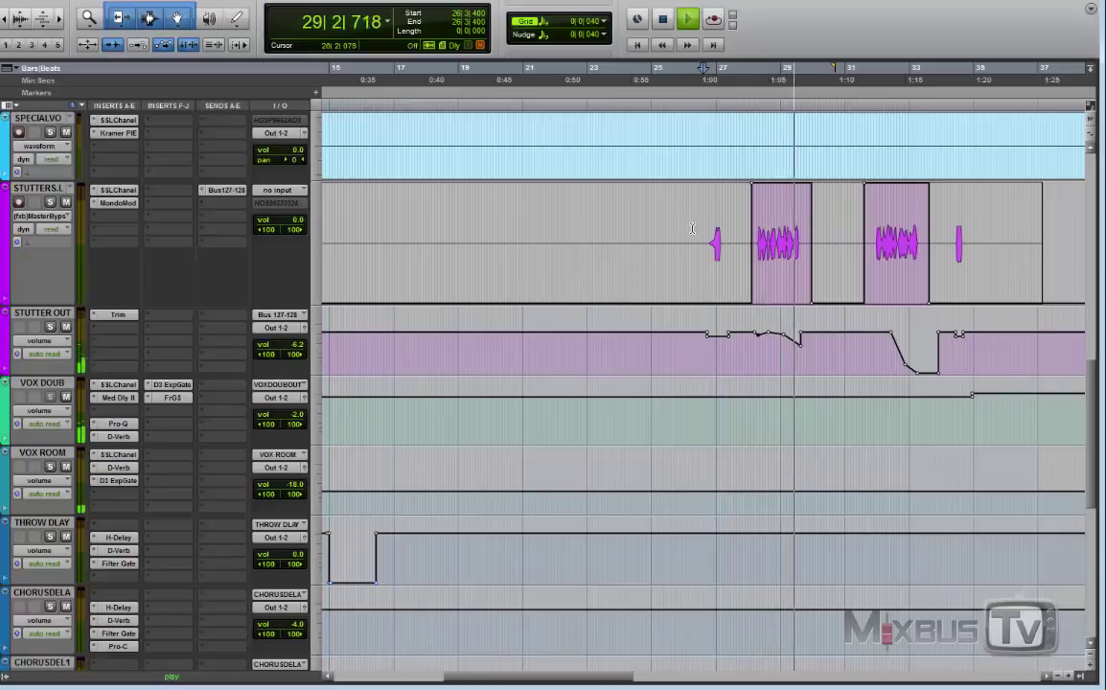
{"action": "key", "text": "ctrl+bracketleft"}
{"action": "key", "text": "ctrl+bracketleft"}
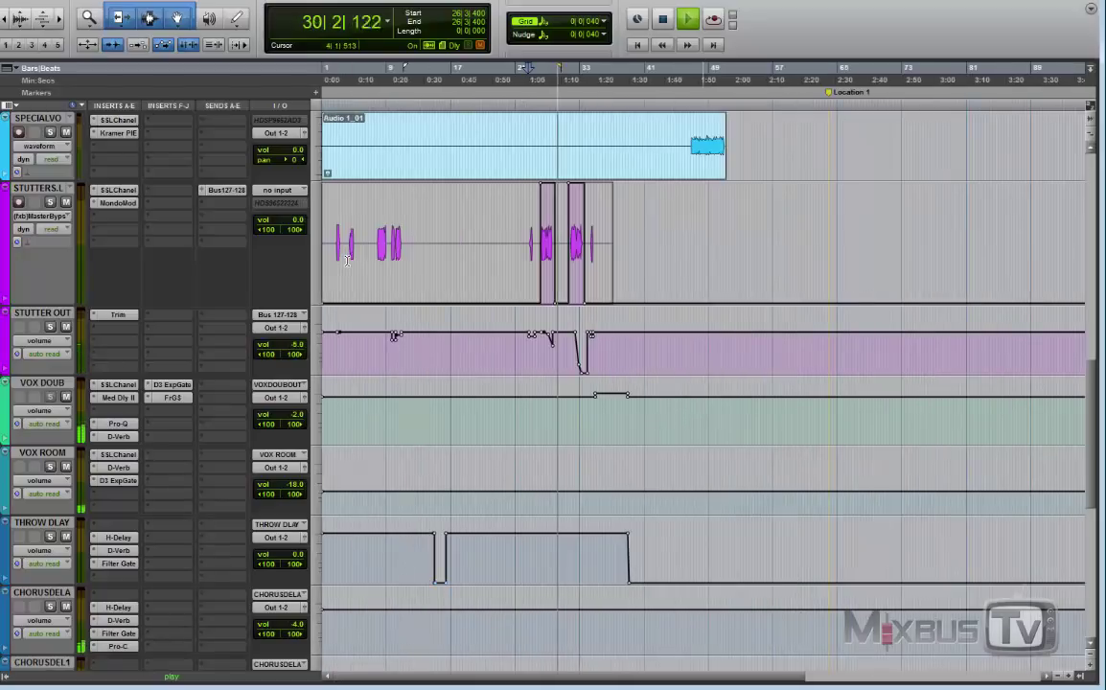
{"action": "key", "text": "space"}
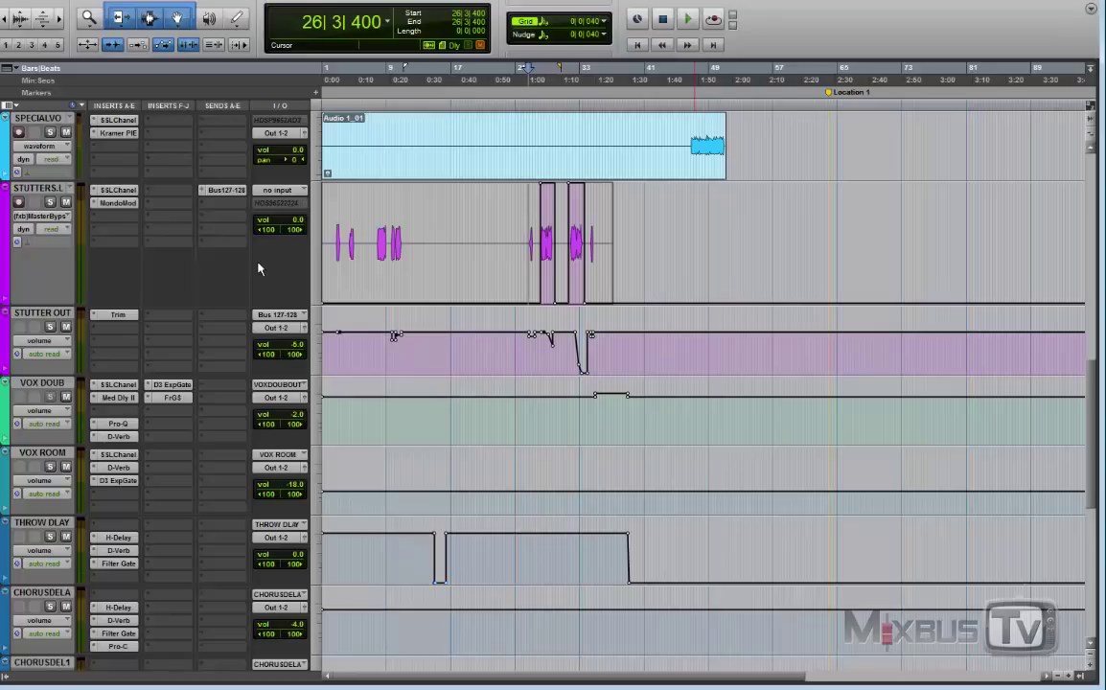
{"action": "scroll", "coordinate": [258, 269], "scroll_direction": "up", "scroll_amount": 15}
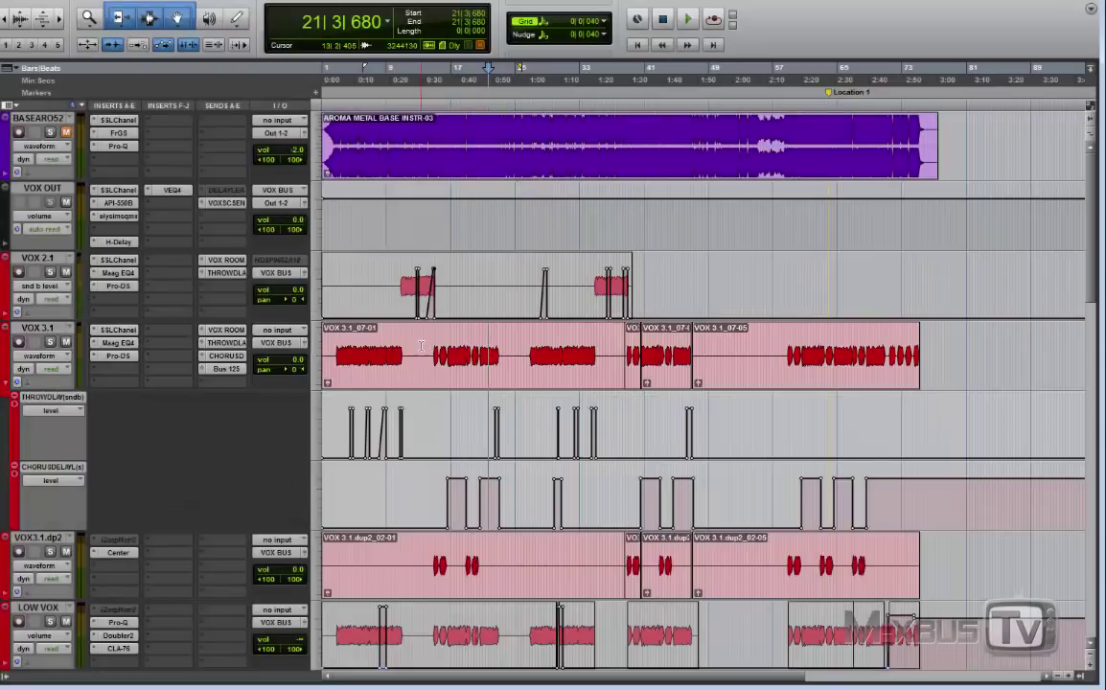
{"action": "scroll", "coordinate": [398, 339], "scroll_direction": "down", "scroll_amount": 15}
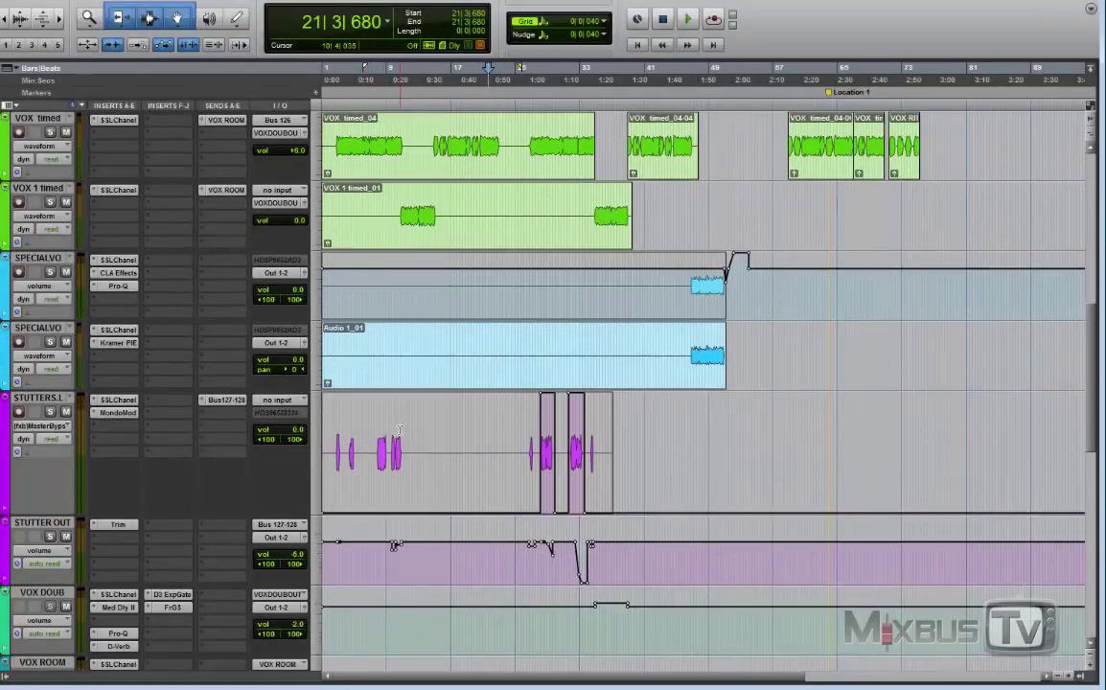
{"action": "scroll", "coordinate": [380, 437], "scroll_direction": "down", "scroll_amount": 1}
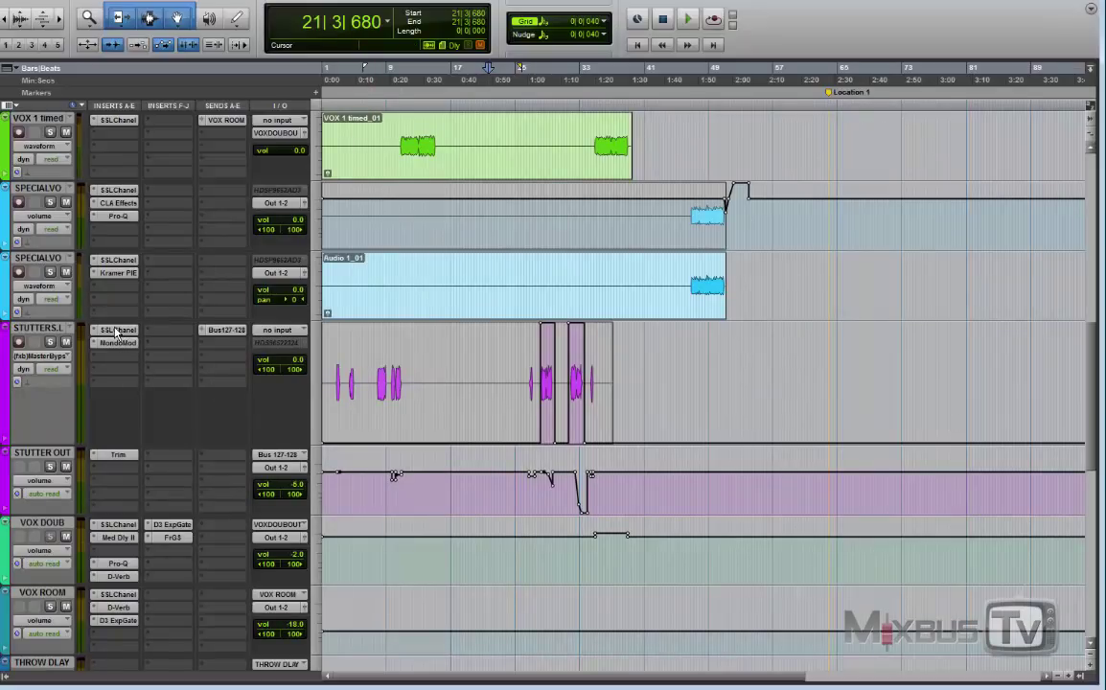
{"action": "scroll", "coordinate": [125, 407], "scroll_direction": "down", "scroll_amount": 1}
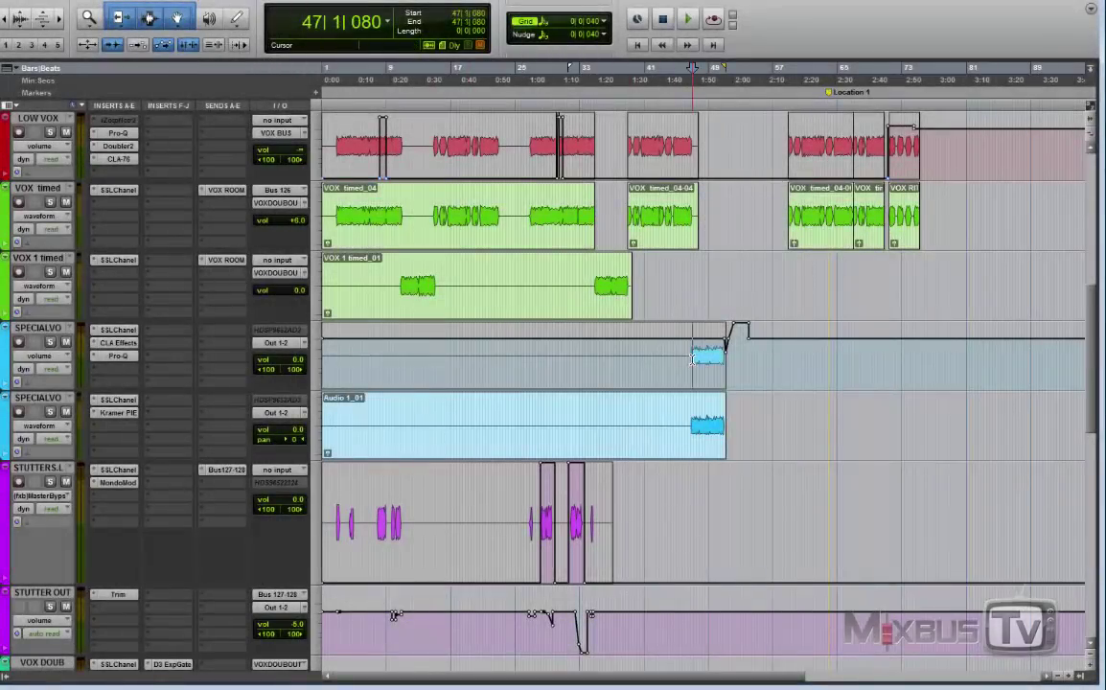
- Play the passage from bar 47 and stop, returning to bar 47
{"action": "scroll", "coordinate": [680, 369], "scroll_direction": "up", "scroll_amount": 3}
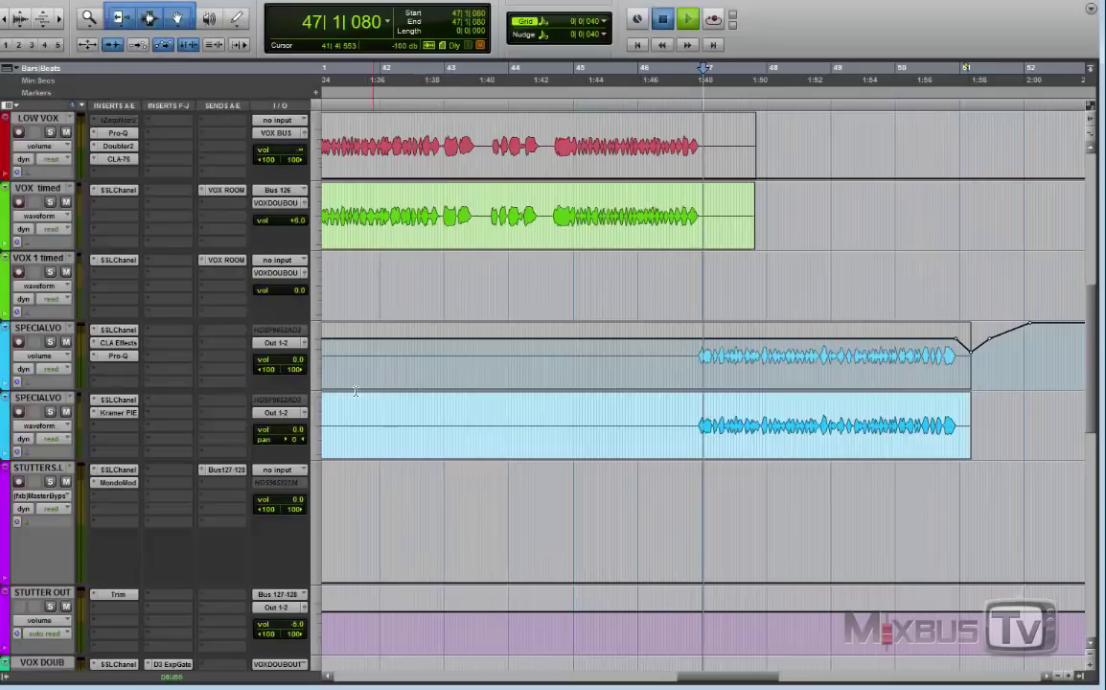
{"action": "key", "text": "space"}
{"action": "key", "text": "ctrl+bracketleft"}
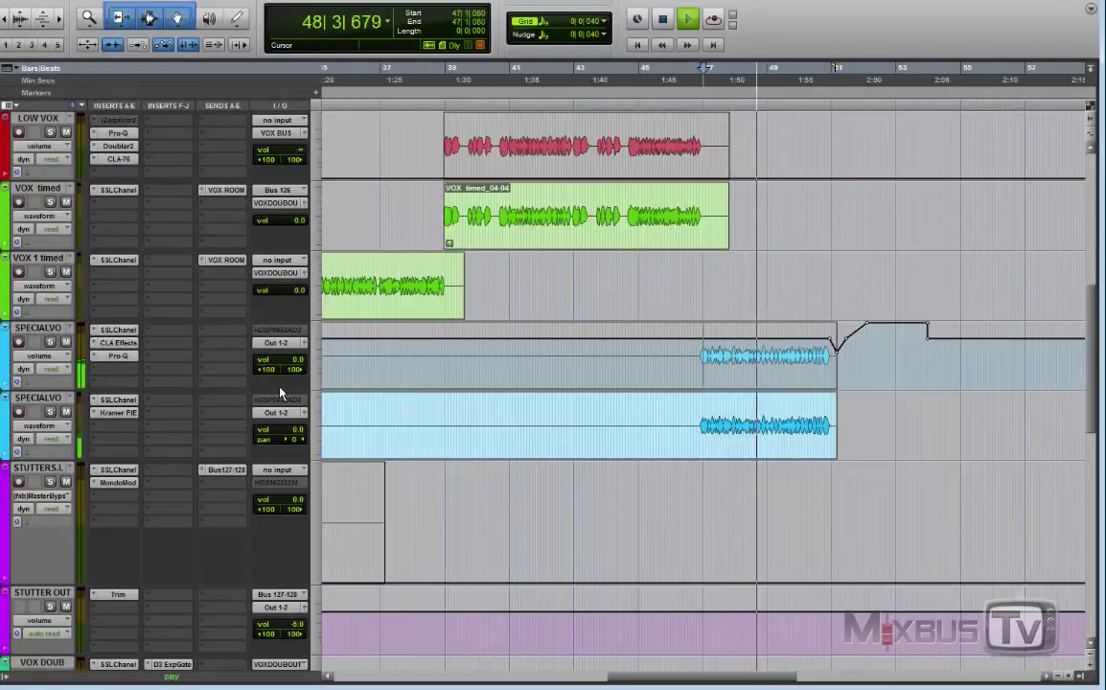
{"action": "scroll", "coordinate": [279, 393], "scroll_direction": "up", "scroll_amount": 3}
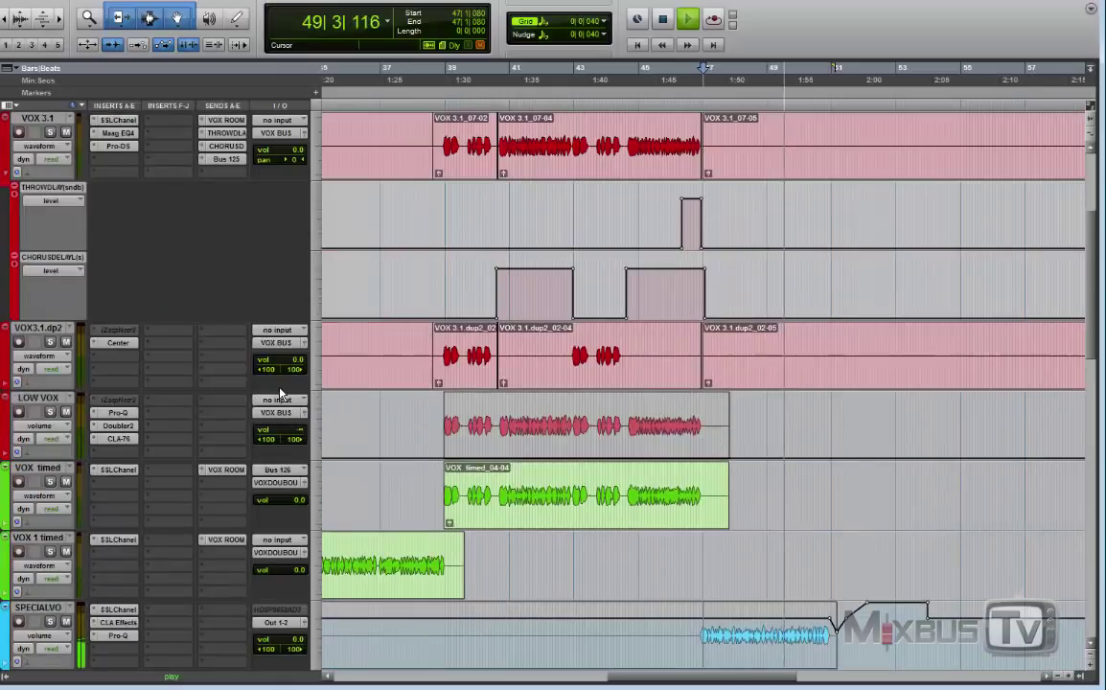
{"action": "scroll", "coordinate": [280, 395], "scroll_direction": "up", "scroll_amount": 3}
{"action": "scroll", "coordinate": [280, 395], "scroll_direction": "down", "scroll_amount": 6}
{"action": "key", "text": "ctrl+bracketleft"}
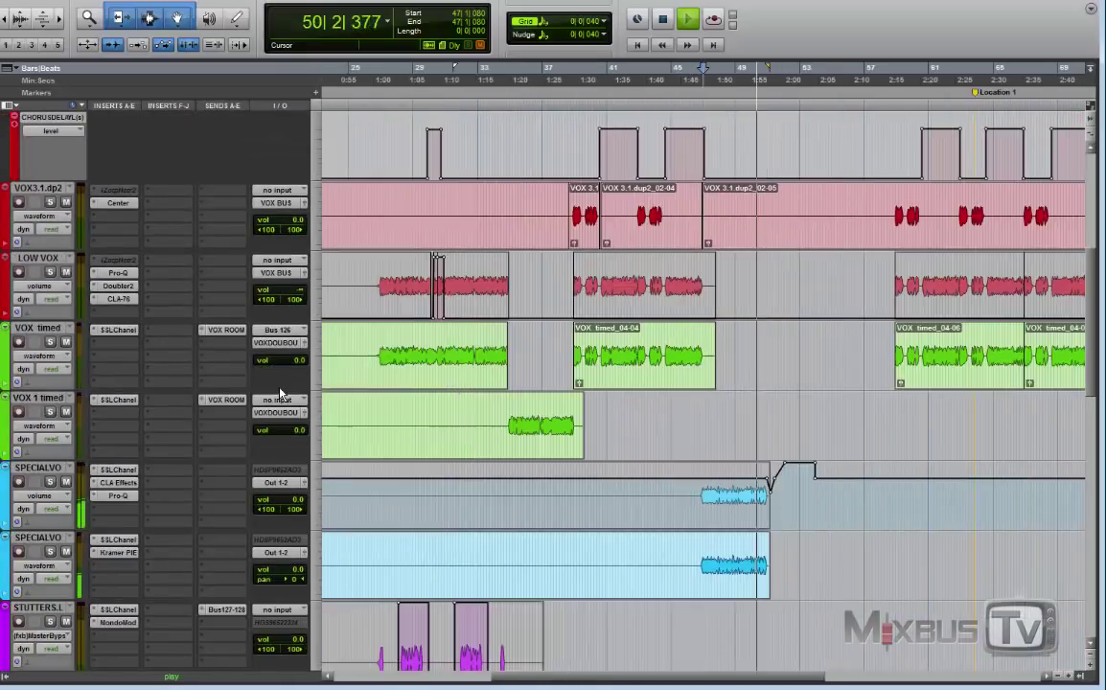
{"action": "scroll", "coordinate": [280, 395], "scroll_direction": "down", "scroll_amount": 2}
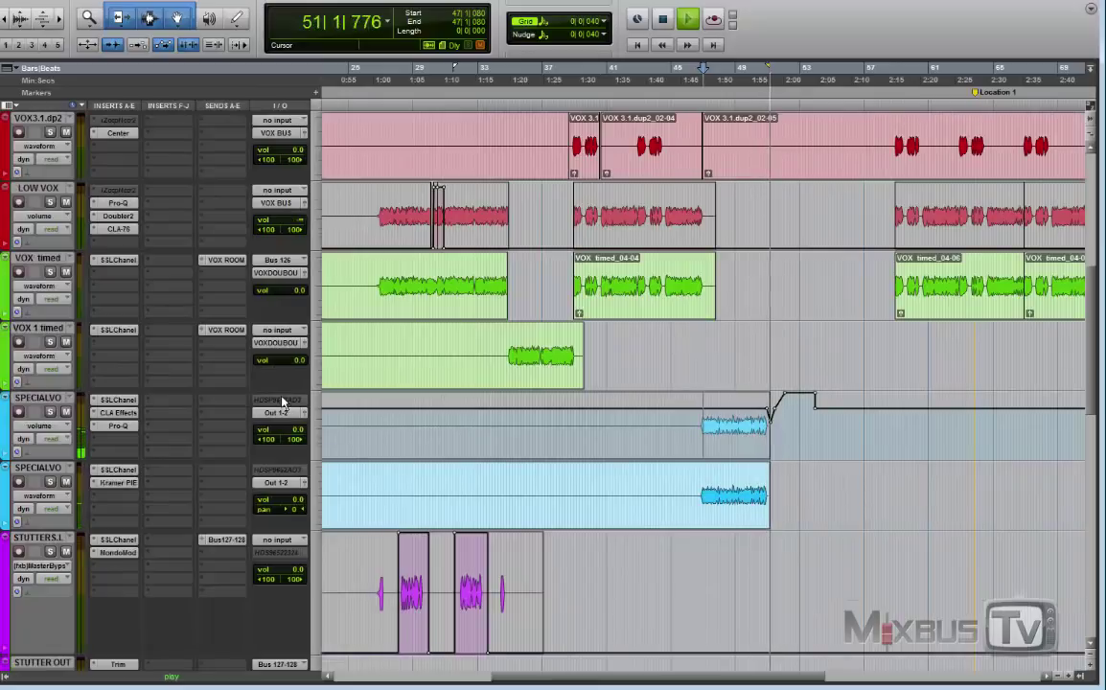
{"action": "key", "text": "space"}
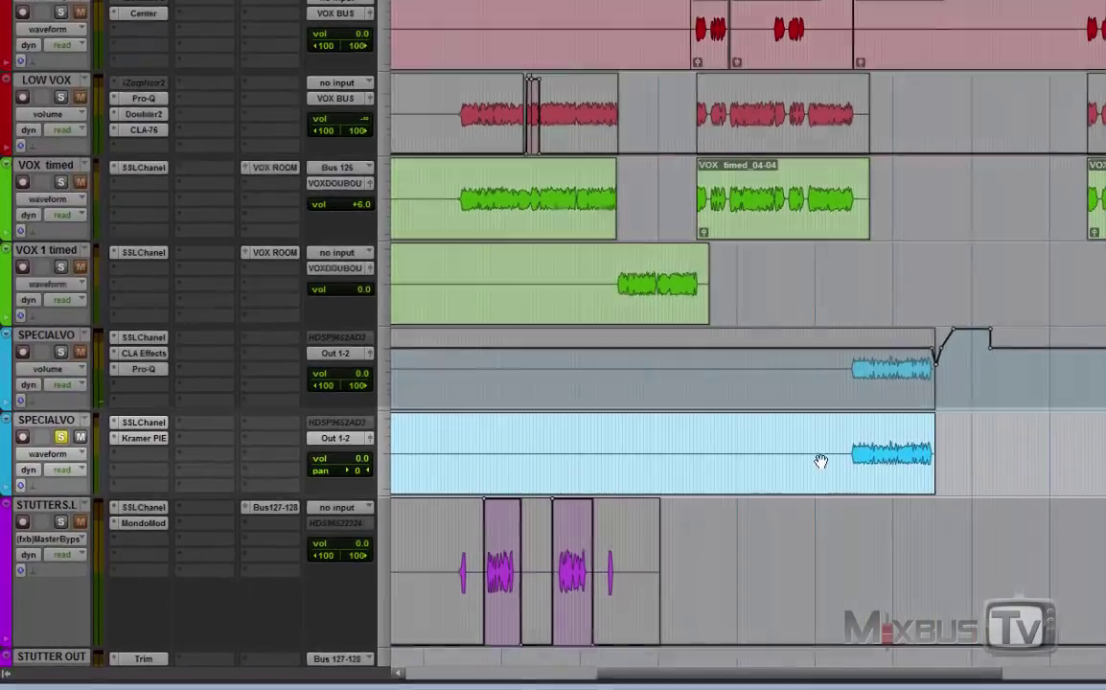
- Solo the second SPECIALVO track with Shift+S and zoom in on its waveform
{"action": "key", "text": "shift+s"}
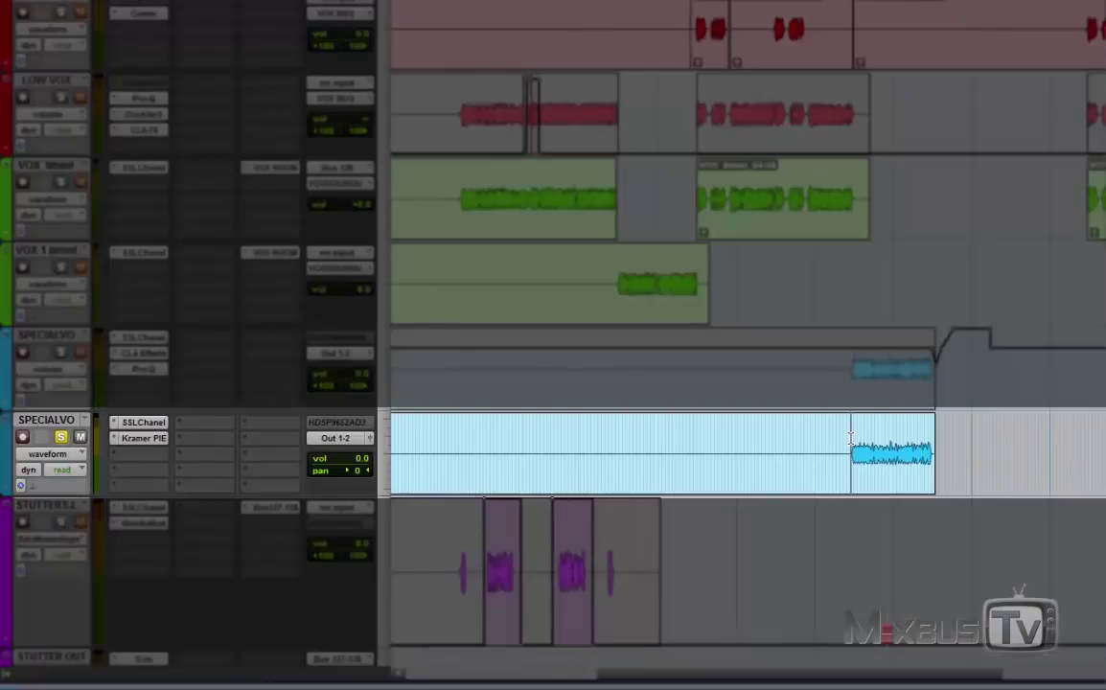
{"action": "key", "text": "ctrl+]"}
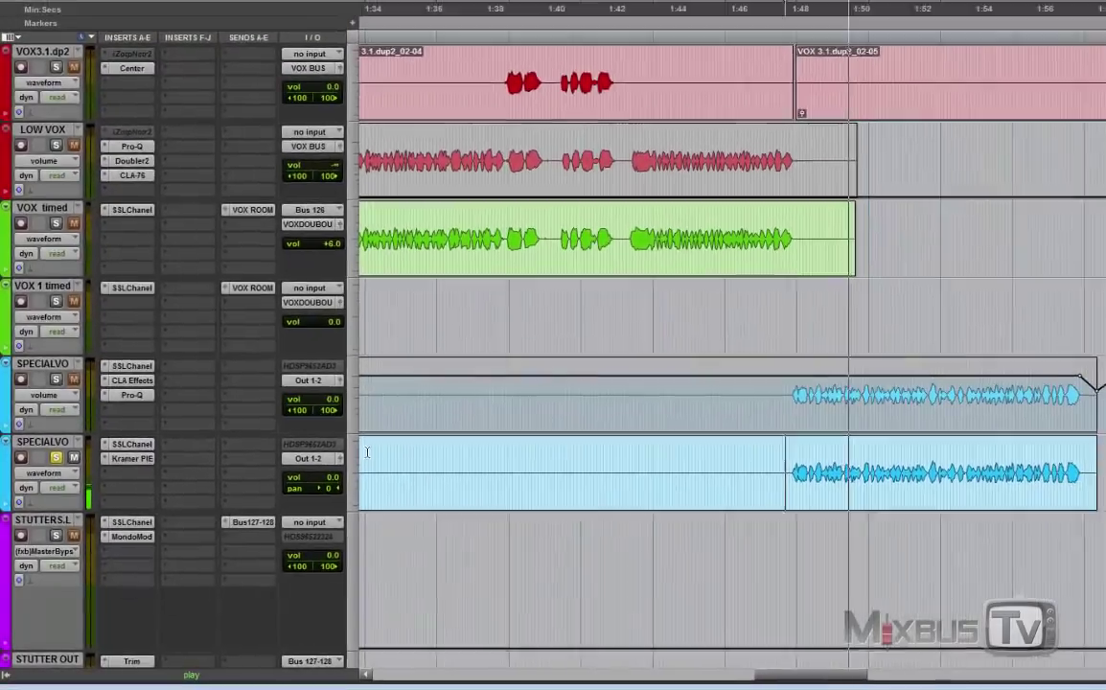
{"action": "scroll", "coordinate": [326, 403], "scroll_direction": "down", "scroll_amount": 5}
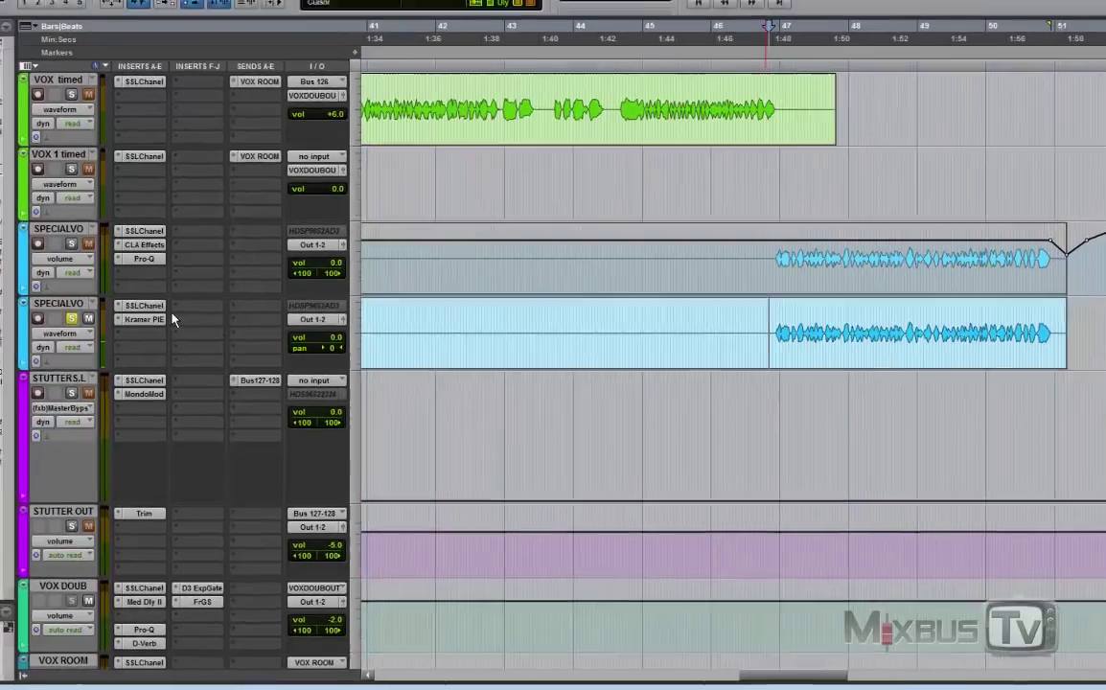
- Open the SSLChannel and Kramer PIE windows on the second SPECIALVO, placed side by side
{"action": "left_click", "coordinate": [144, 304]}
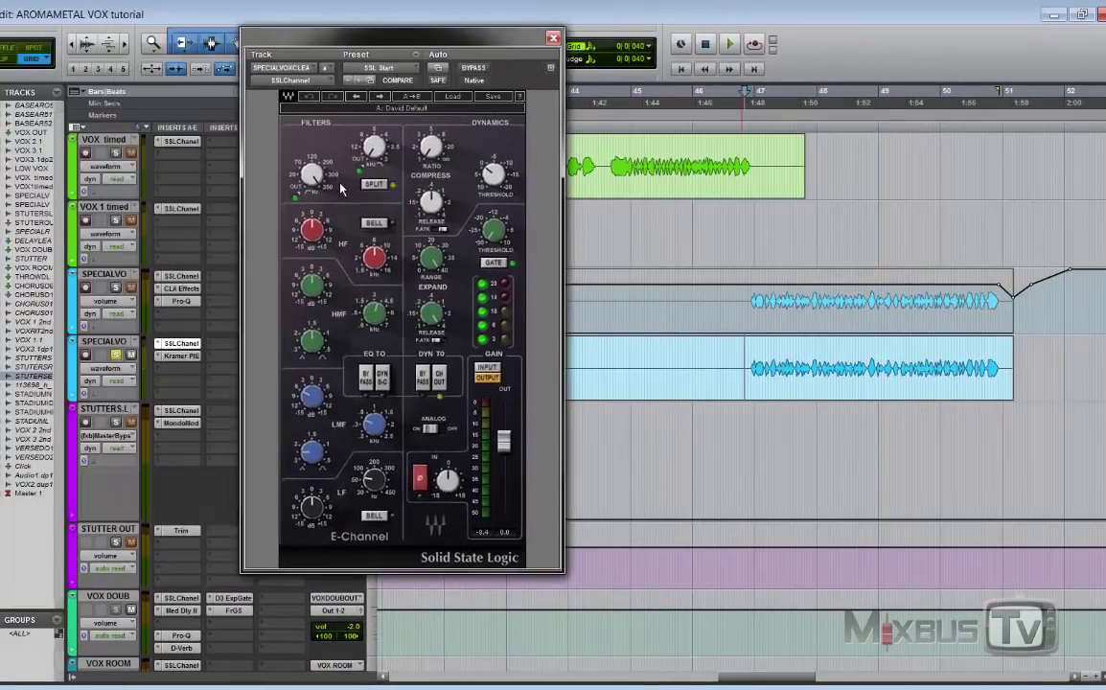
{"action": "mouse_move", "coordinate": [321, 193]}
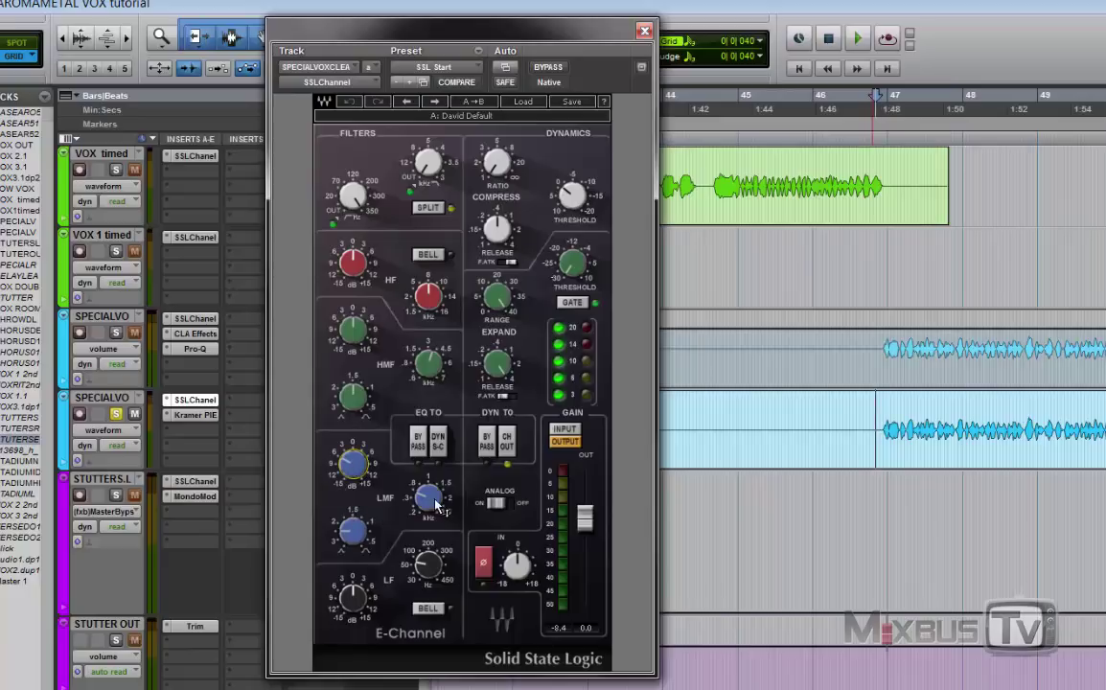
{"action": "left_click", "coordinate": [199, 417]}
{"action": "left_click_drag", "start_coordinate": [65, 2], "coordinate": [598, 92]}
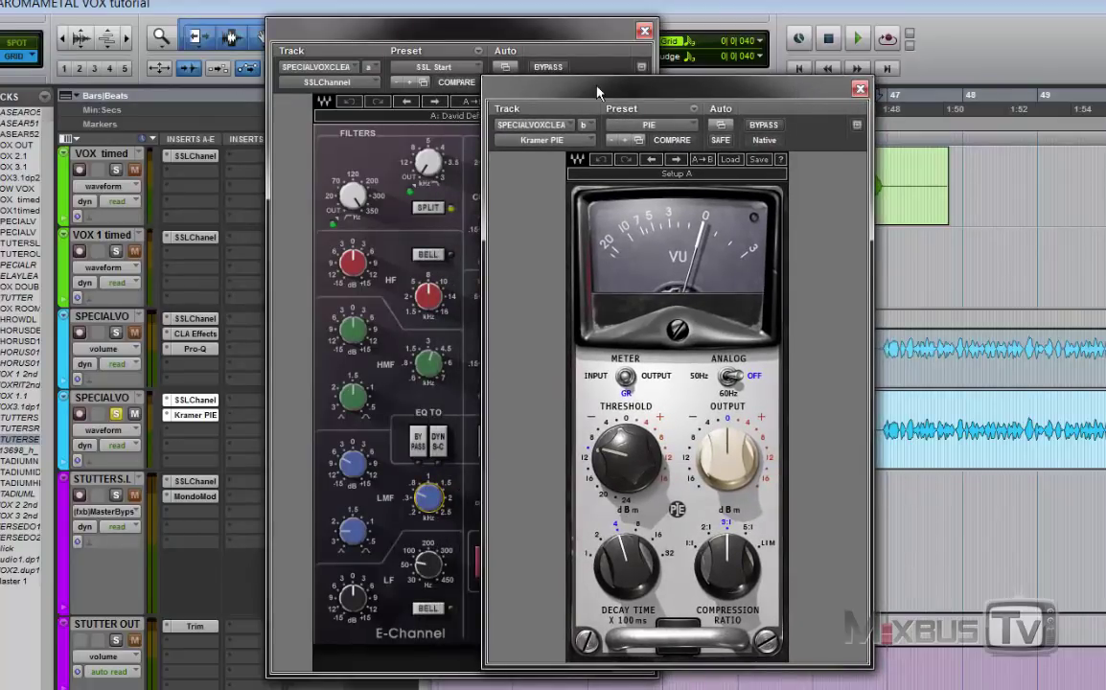
- During playback, A/B the second SPECIALVO track's SSLChannel and Kramer PIE by bypassing, then re-enabling both
{"action": "key", "text": "space"}
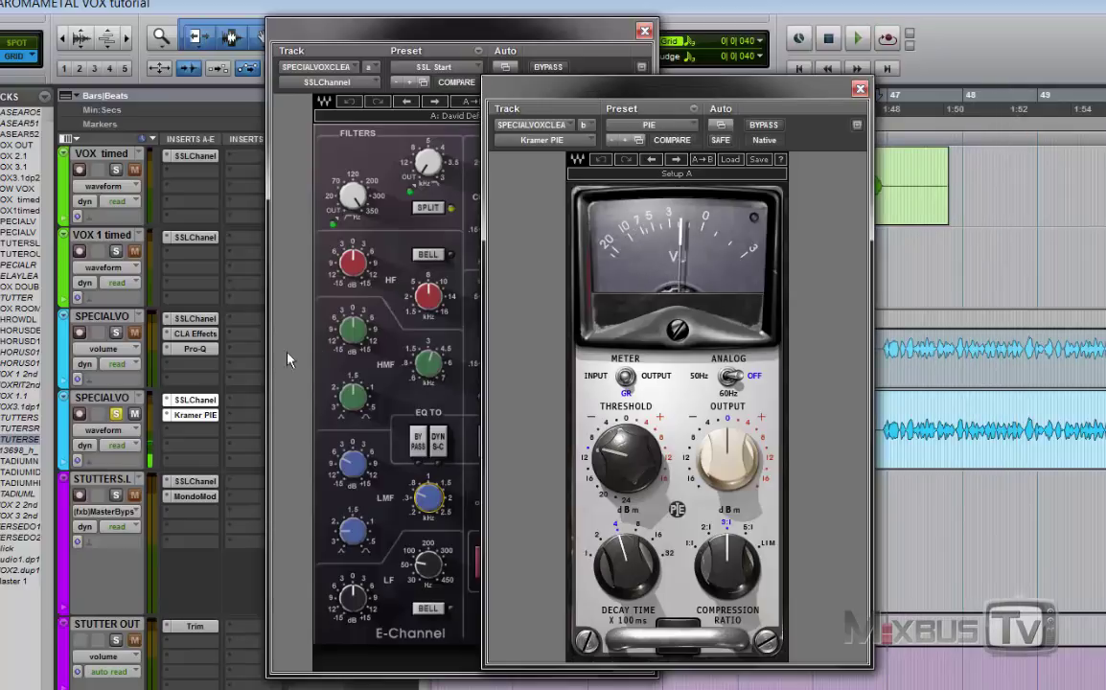
{"action": "left_click", "coordinate": [195, 401], "text": "ctrl"}
{"action": "left_click", "coordinate": [197, 415], "text": "ctrl"}
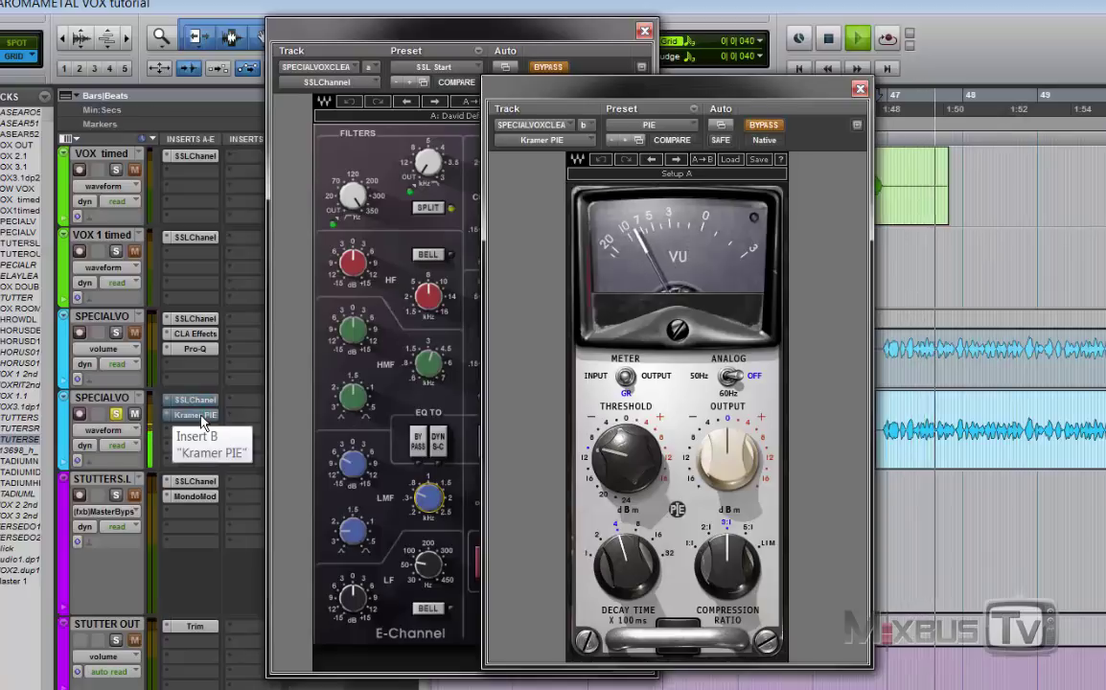
{"action": "left_click", "coordinate": [194, 401], "text": "ctrl"}
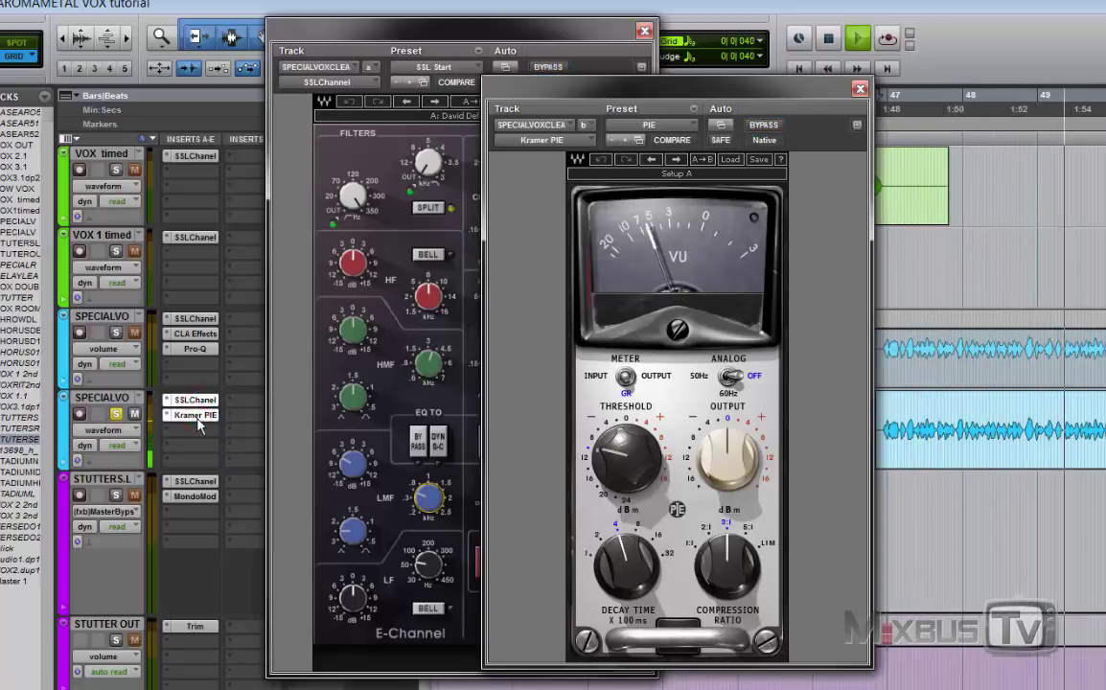
{"action": "left_click", "coordinate": [196, 415], "text": "ctrl"}
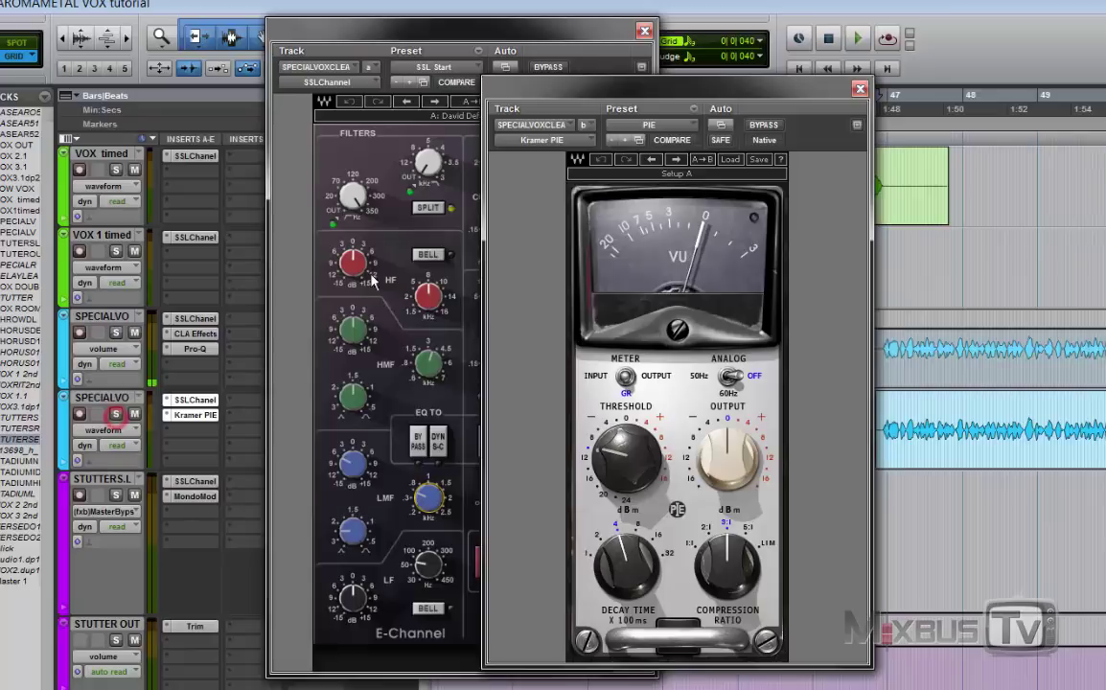
- Close the SSL and Kramer PIE windows, then view the first SPECIALVO track's SSL channel and CLA Effects
{"action": "left_click", "coordinate": [644, 31]}
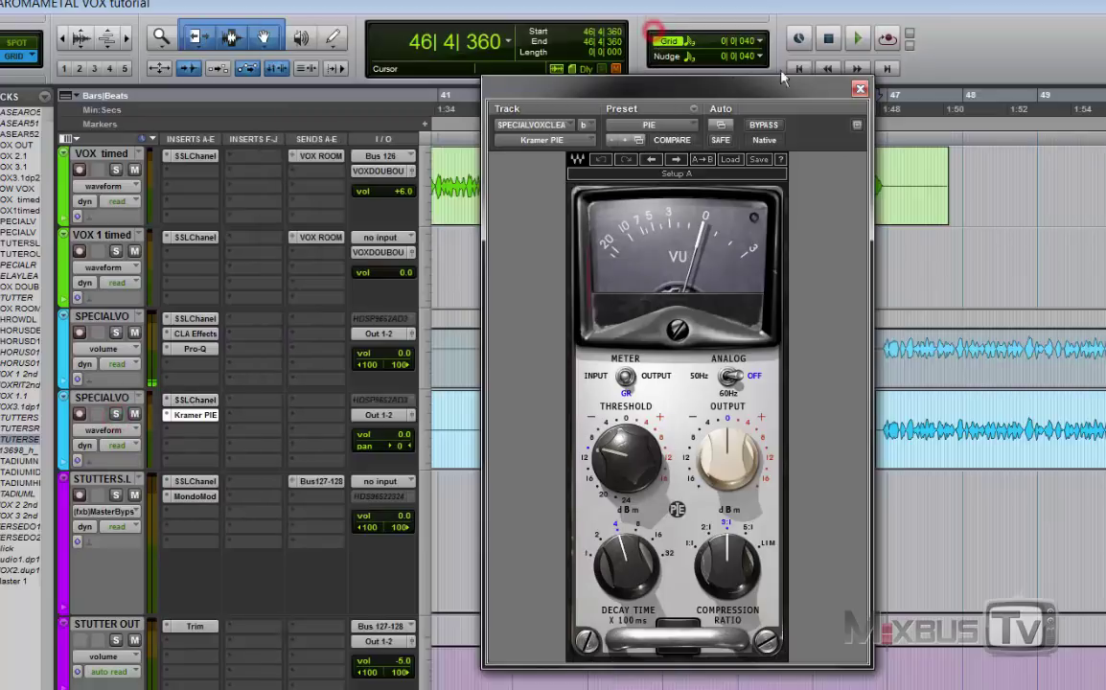
{"action": "left_click", "coordinate": [860, 89]}
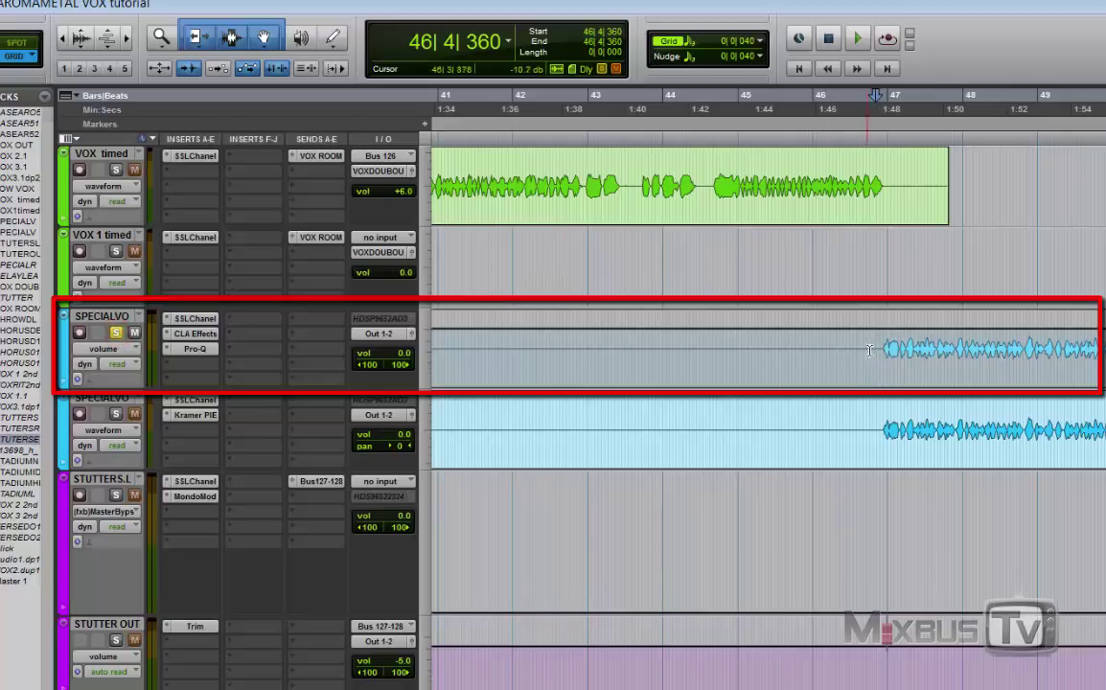
{"action": "left_click", "coordinate": [201, 318]}
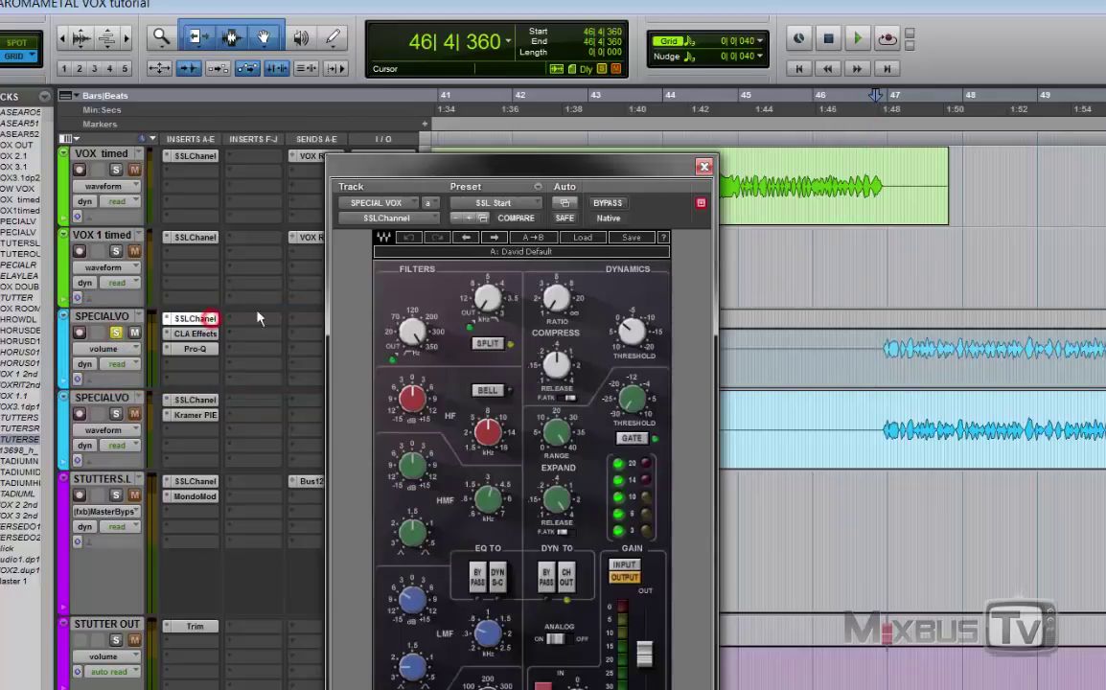
{"action": "left_click_drag", "start_coordinate": [484, 176], "coordinate": [426, 43]}
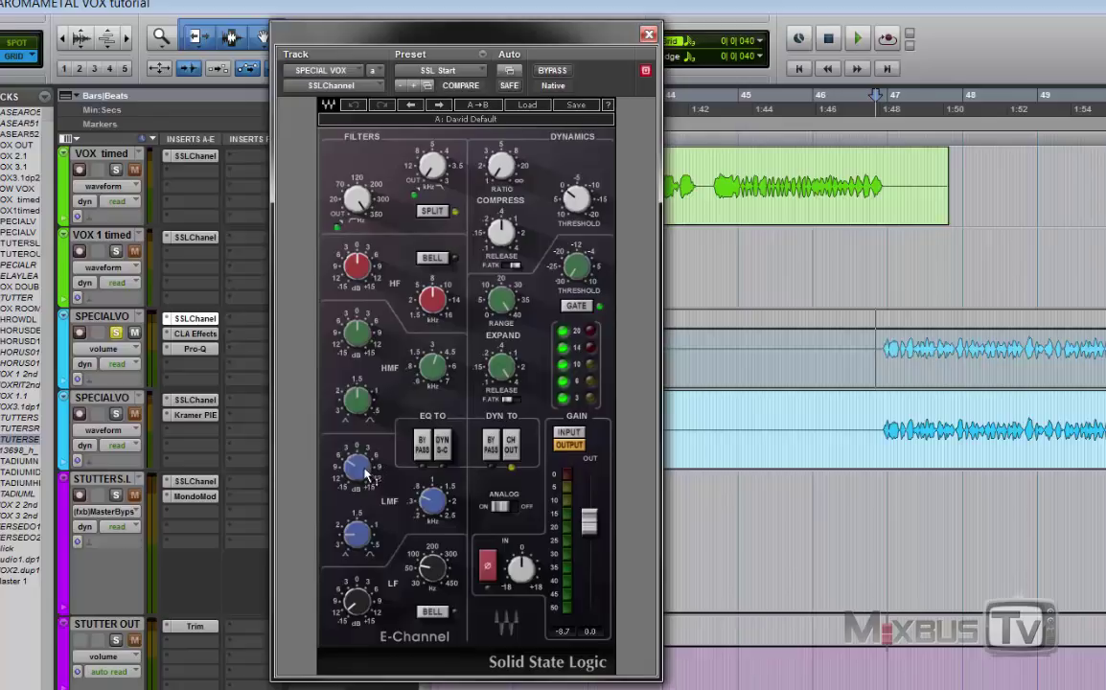
{"action": "left_click", "coordinate": [182, 335]}
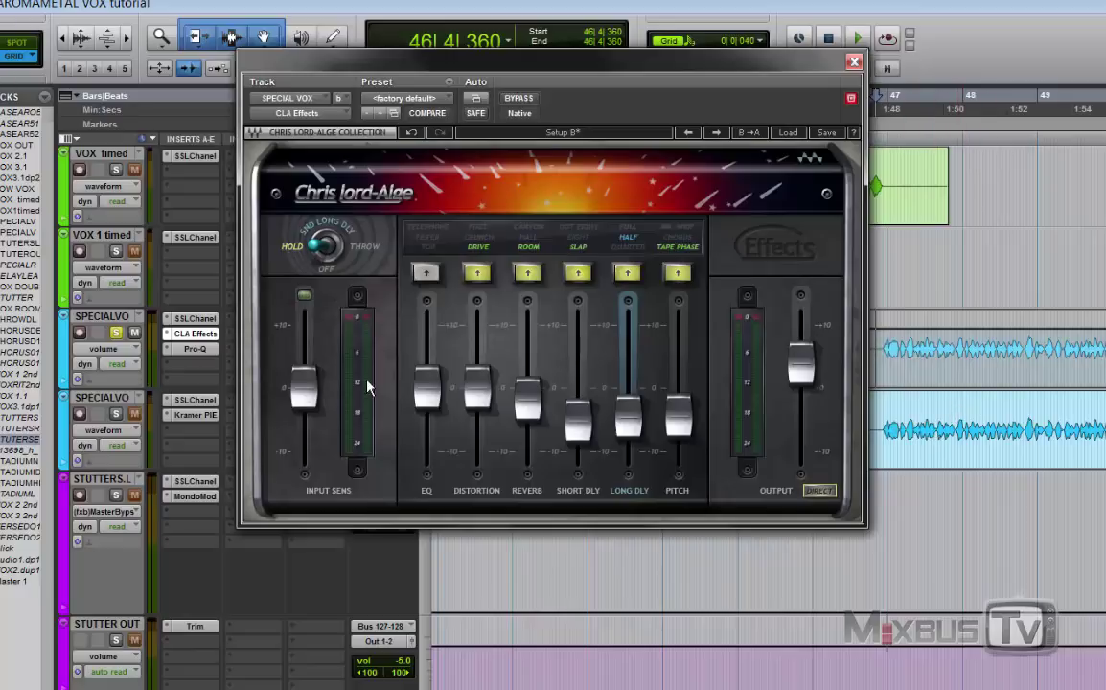
- Check the first SPECIALVO track's Pro-Q top-end roll-off, close it, and play from bar 46
{"action": "left_click", "coordinate": [202, 357]}
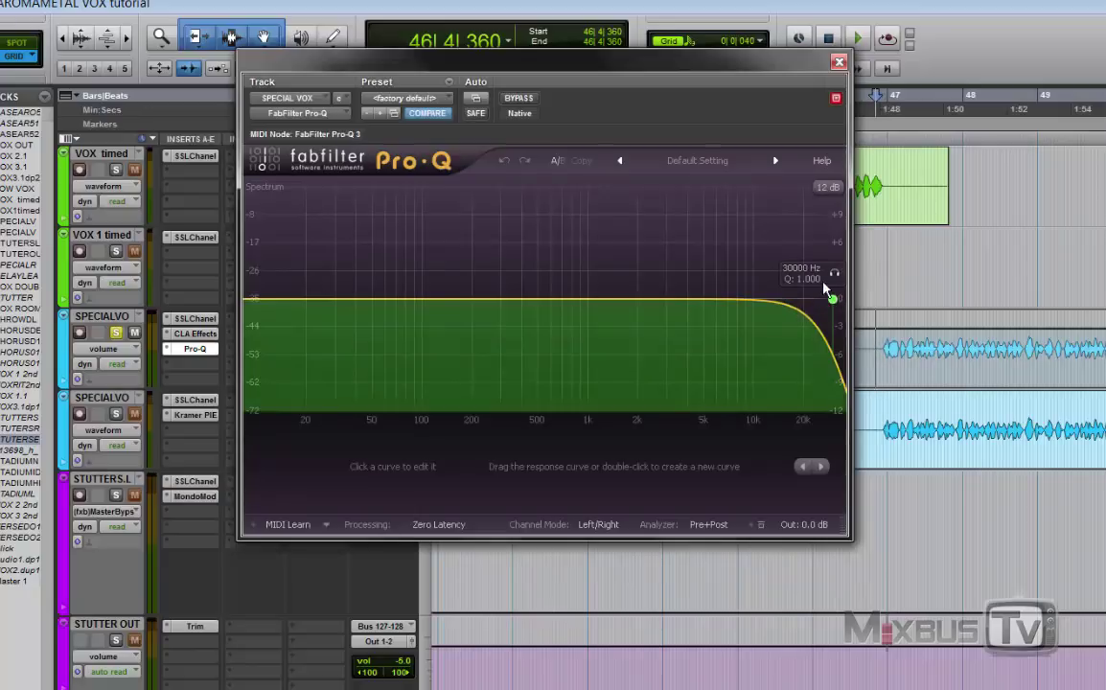
{"action": "left_click", "coordinate": [839, 62]}
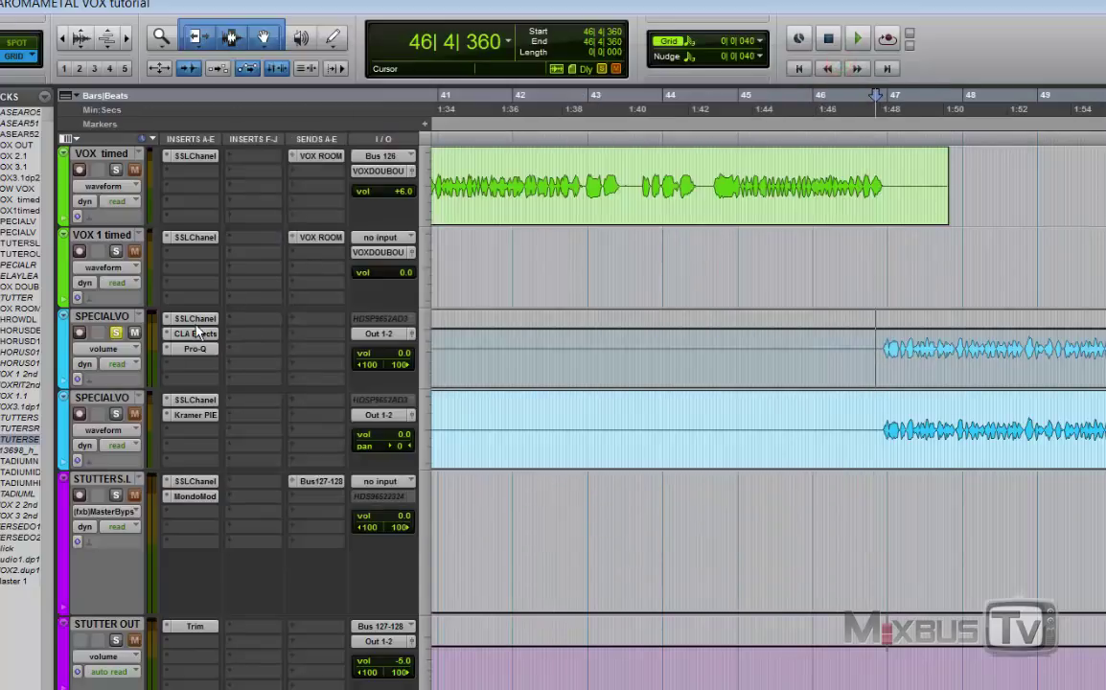
{"action": "key", "text": "space"}
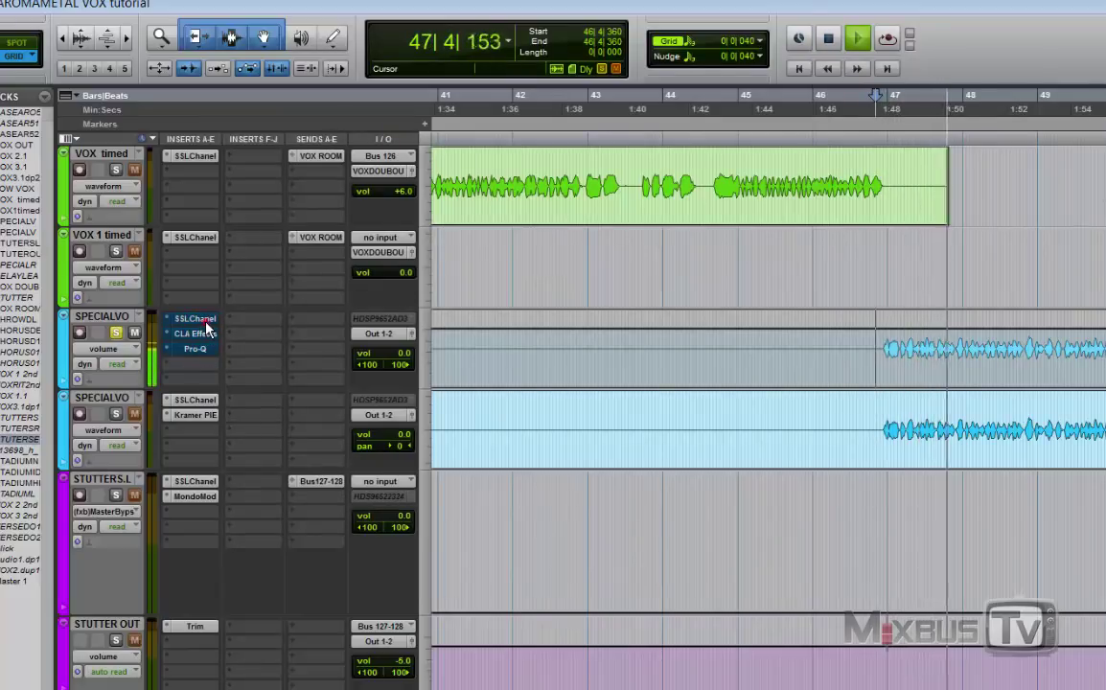
- Switch the CLA Effects plugin on the first SPECIAL VOX track back on and stop playback
{"action": "left_click", "coordinate": [202, 333]}
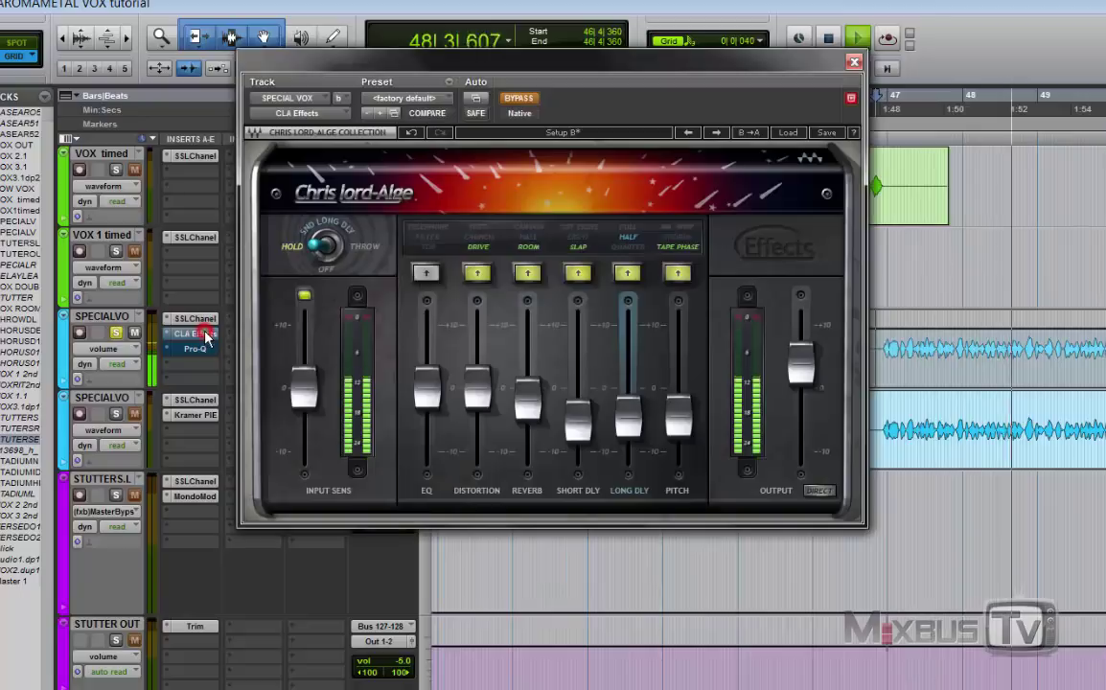
{"action": "left_click", "coordinate": [518, 99]}
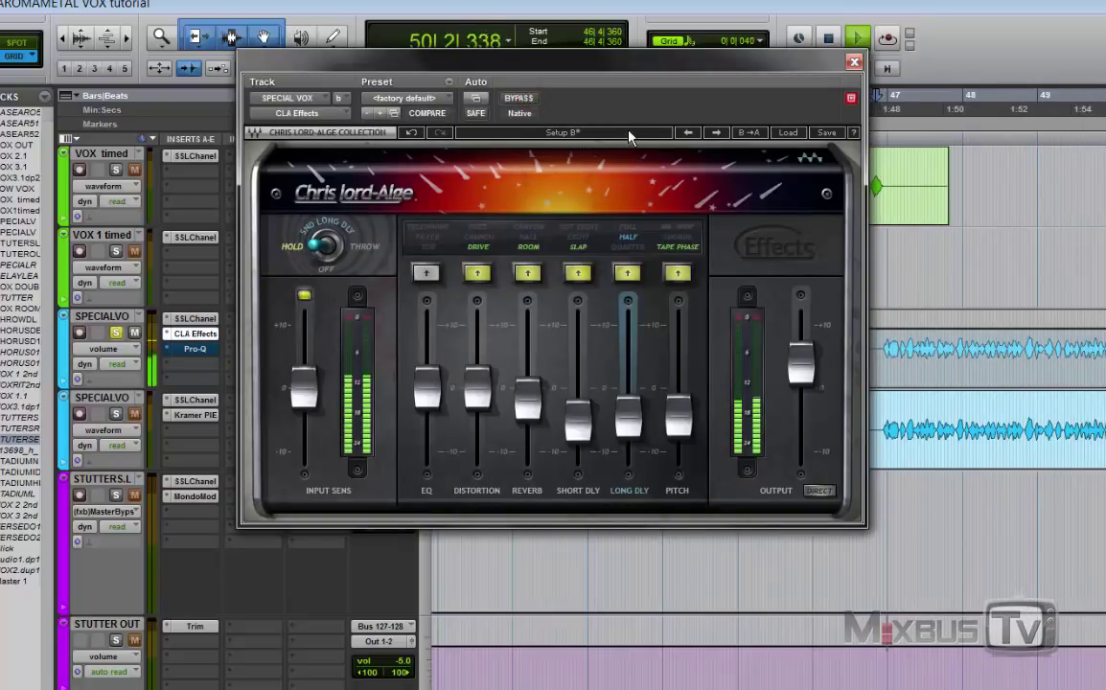
{"action": "key", "text": "space"}
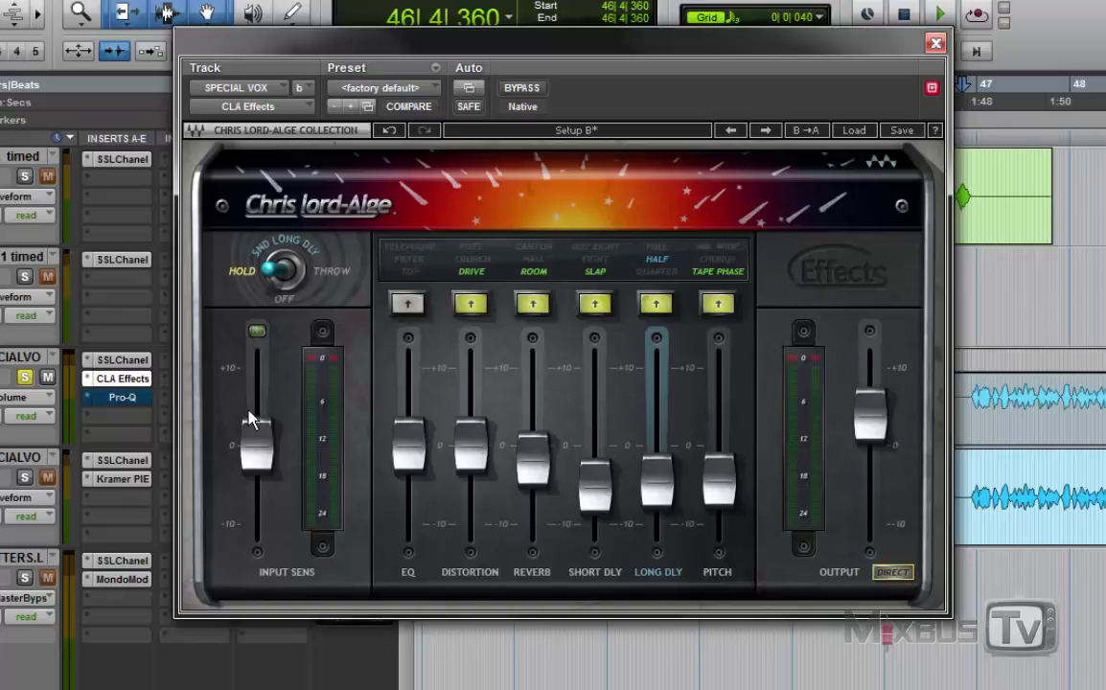
- Check the Pro-Q insert's options, then solo the second SPECIAL VOX track and audition it with playback
{"action": "right_click", "coordinate": [115, 411]}
{"action": "key", "text": "space"}
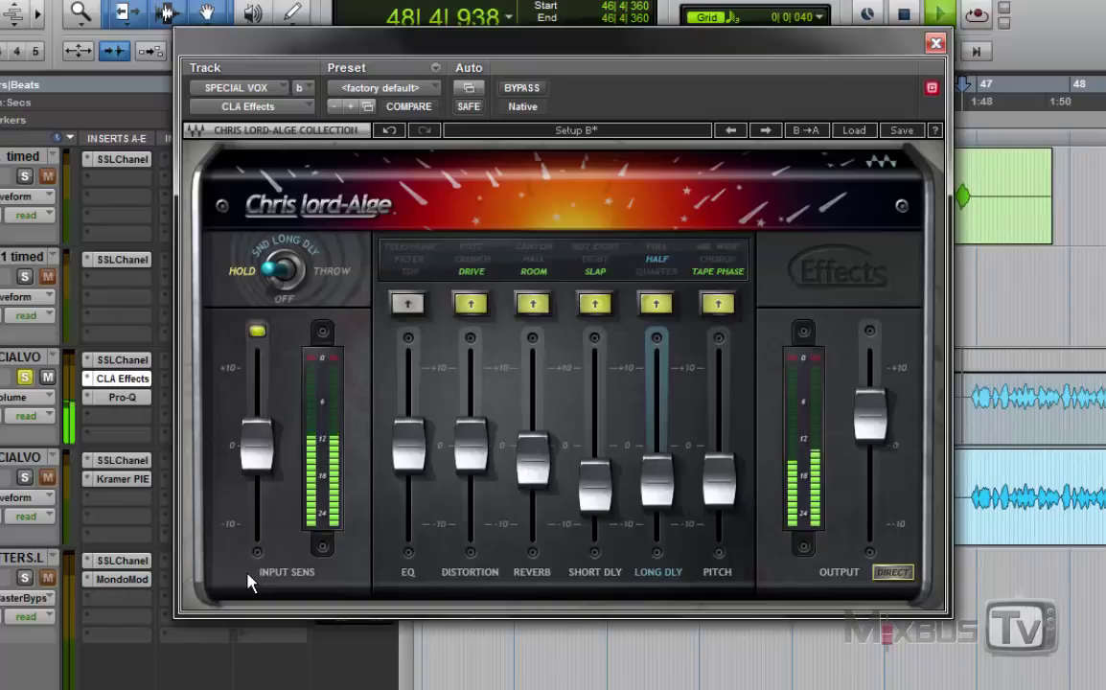
{"action": "key", "text": "space"}
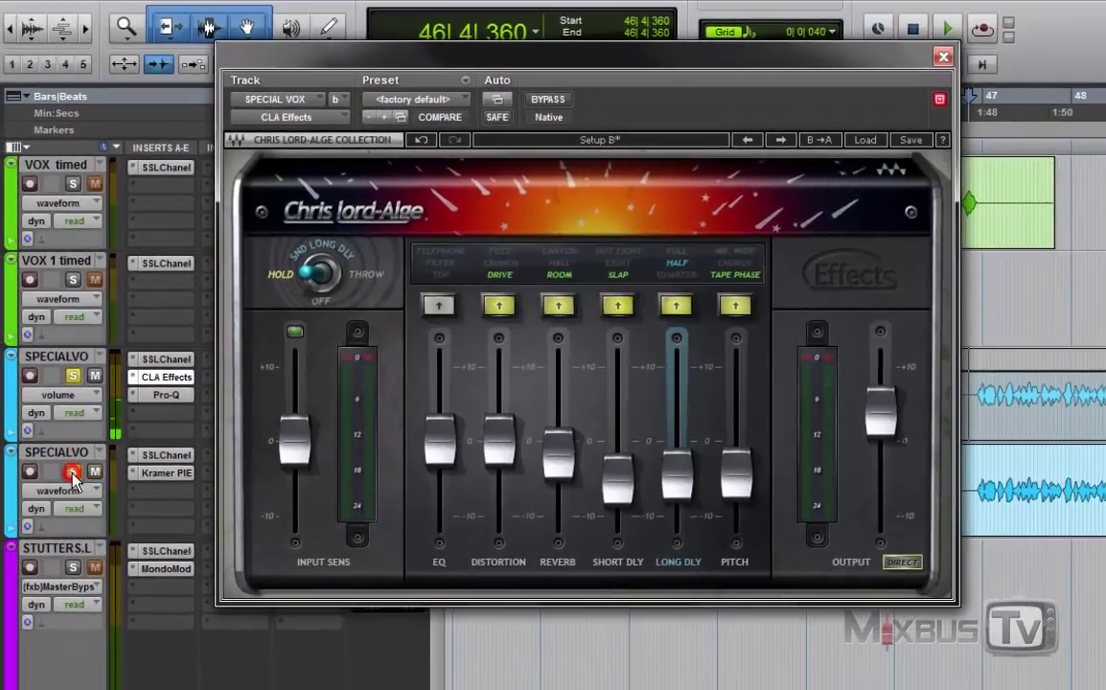
{"action": "left_click", "coordinate": [73, 473]}
{"action": "key", "text": "space"}
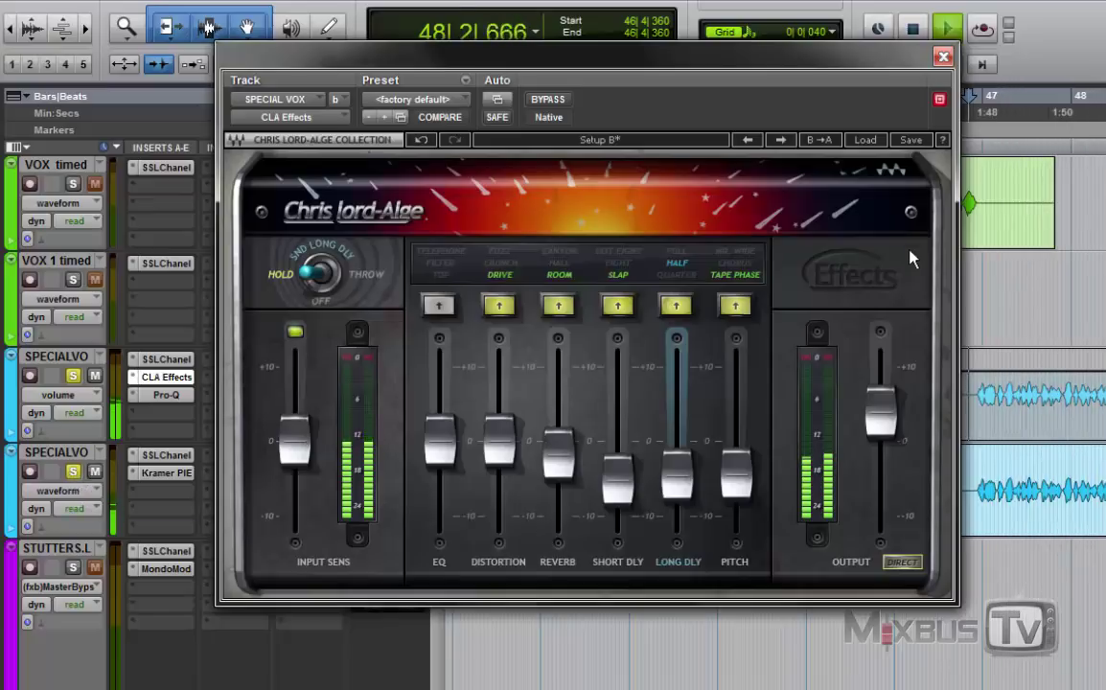
{"action": "left_click", "coordinate": [943, 56]}
- Zoom out and back in on the SPECIAL VOX volume automation past bar 51, then stop playback
{"action": "key", "text": "ctrl+bracketleft"}
{"action": "key", "text": "ctrl+bracketleft"}
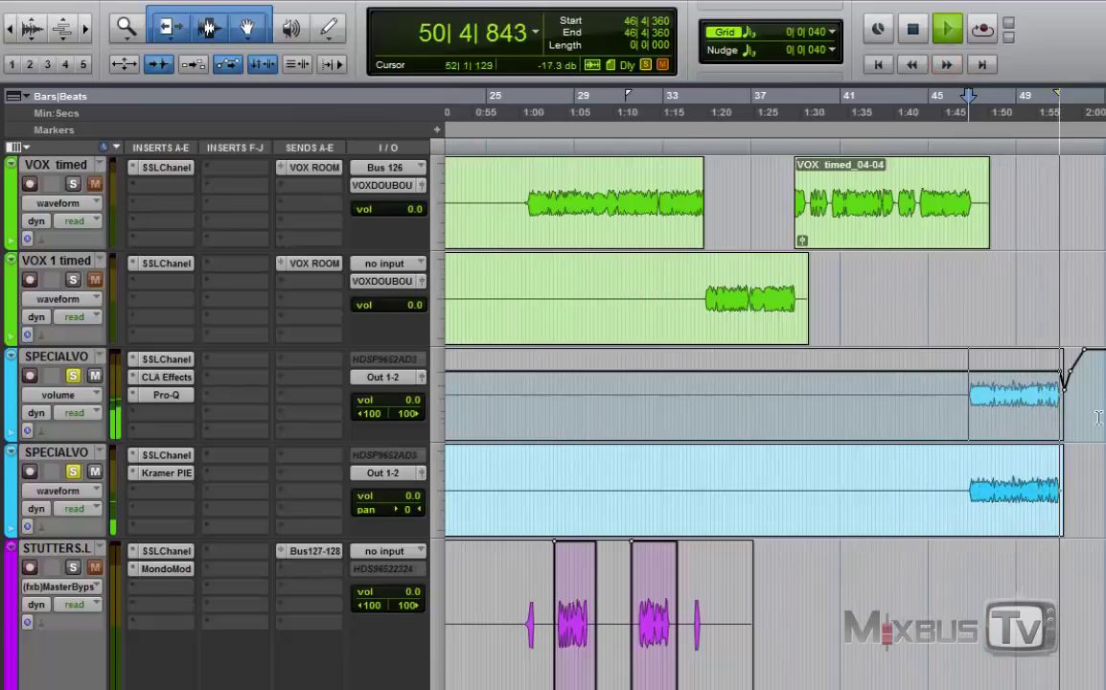
{"action": "key", "text": "ctrl+bracketright"}
{"action": "key", "text": "ctrl+bracketright"}
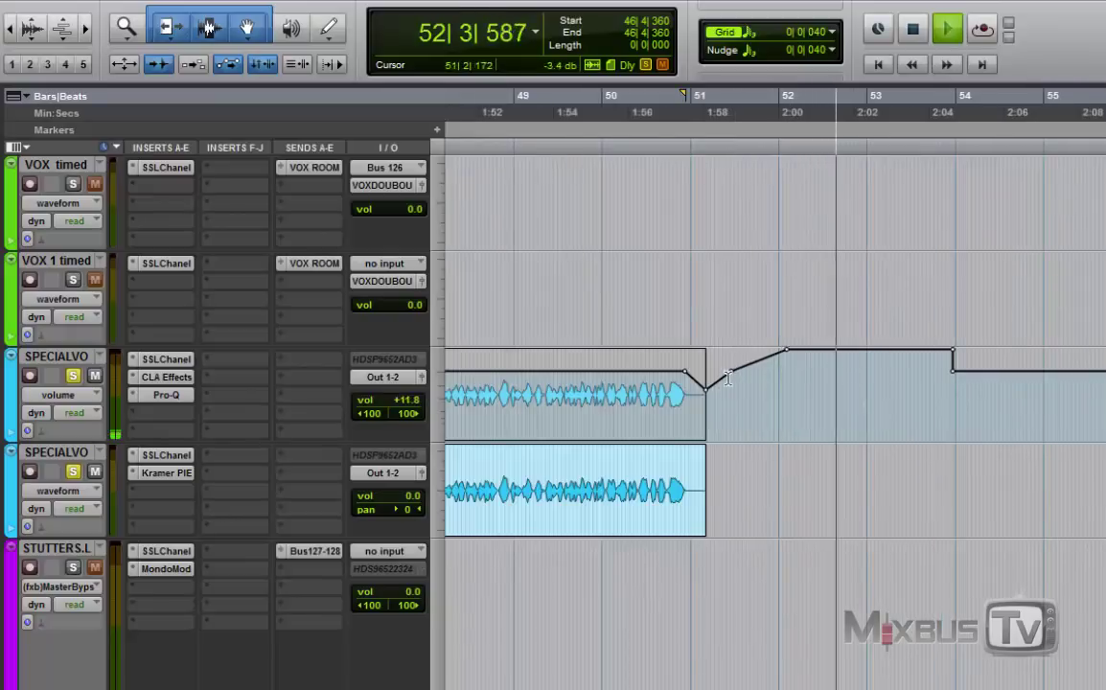
{"action": "key", "text": "space"}
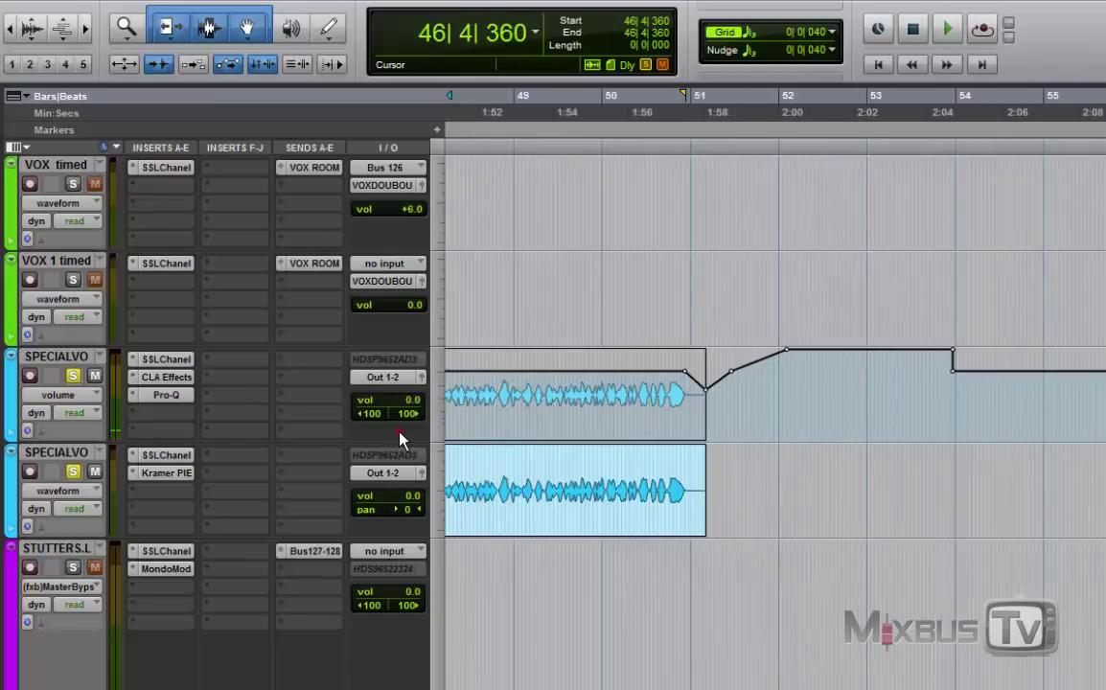
{"action": "left_click", "coordinate": [400, 434]}
{"action": "key", "text": "r"}
{"action": "key", "text": "r"}
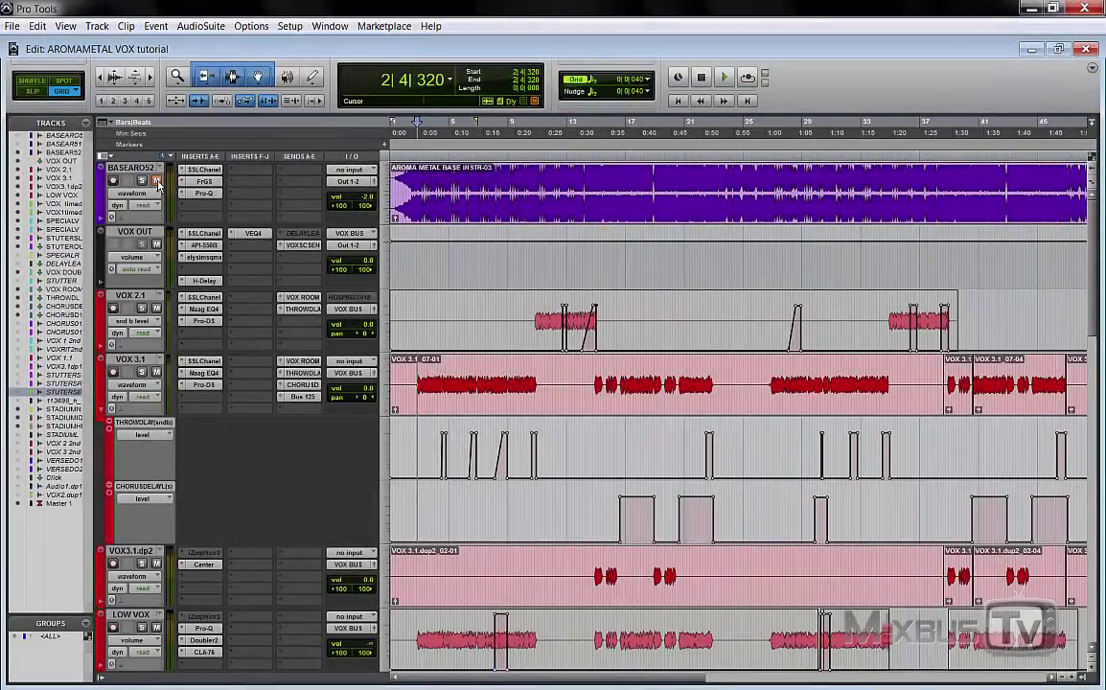
- Play the full mix from near the song start with bars 1–45 in view, then show the Mix window
{"action": "key", "text": "space"}
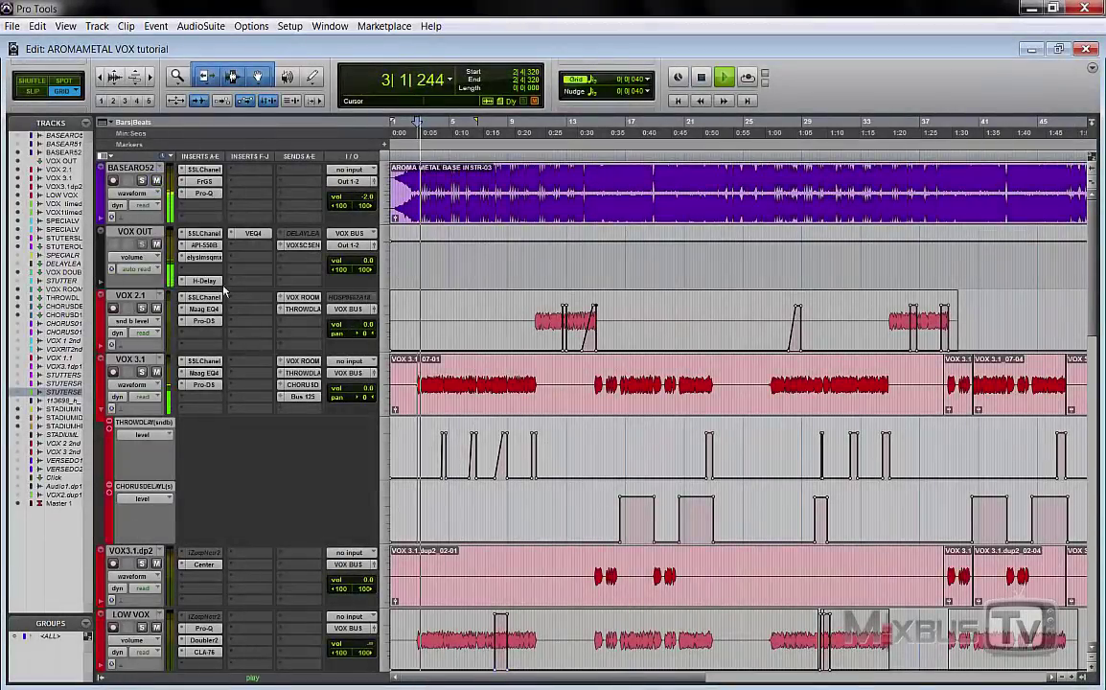
{"action": "key", "text": "t"}
{"action": "key", "text": "t"}
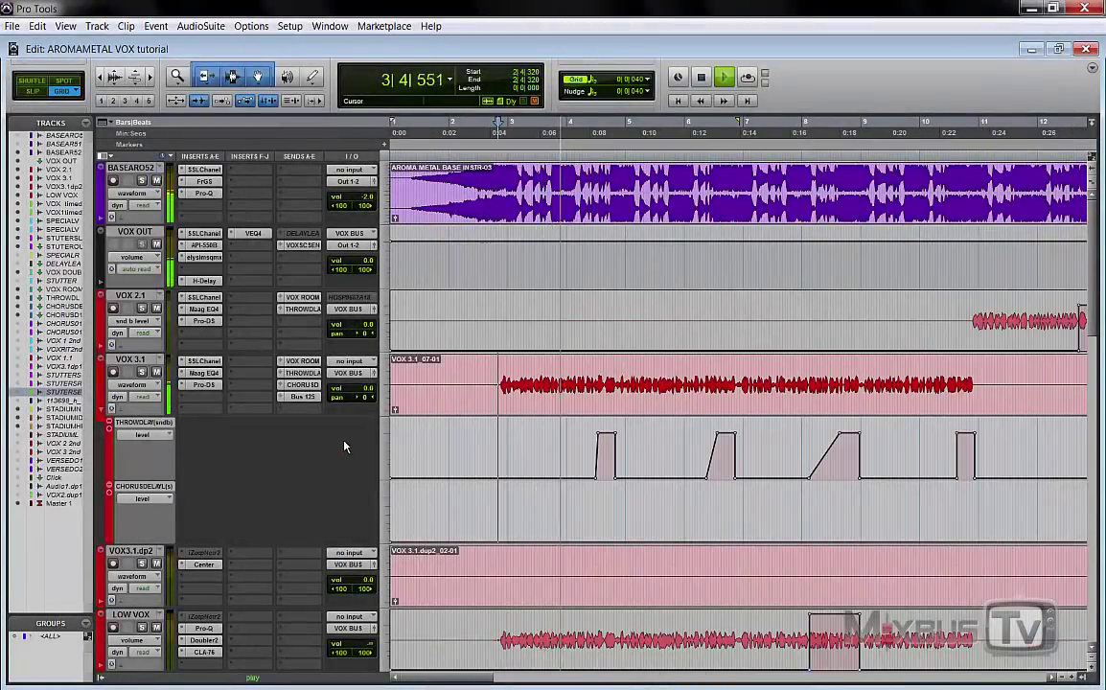
{"action": "key", "text": "r"}
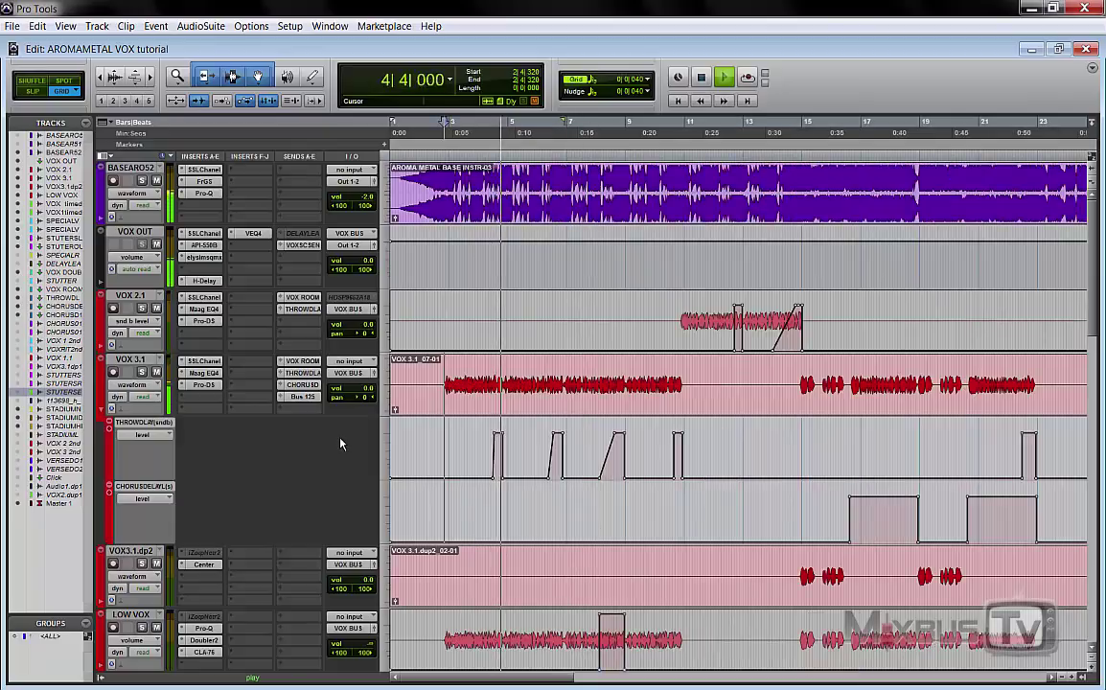
{"action": "key", "text": "r"}
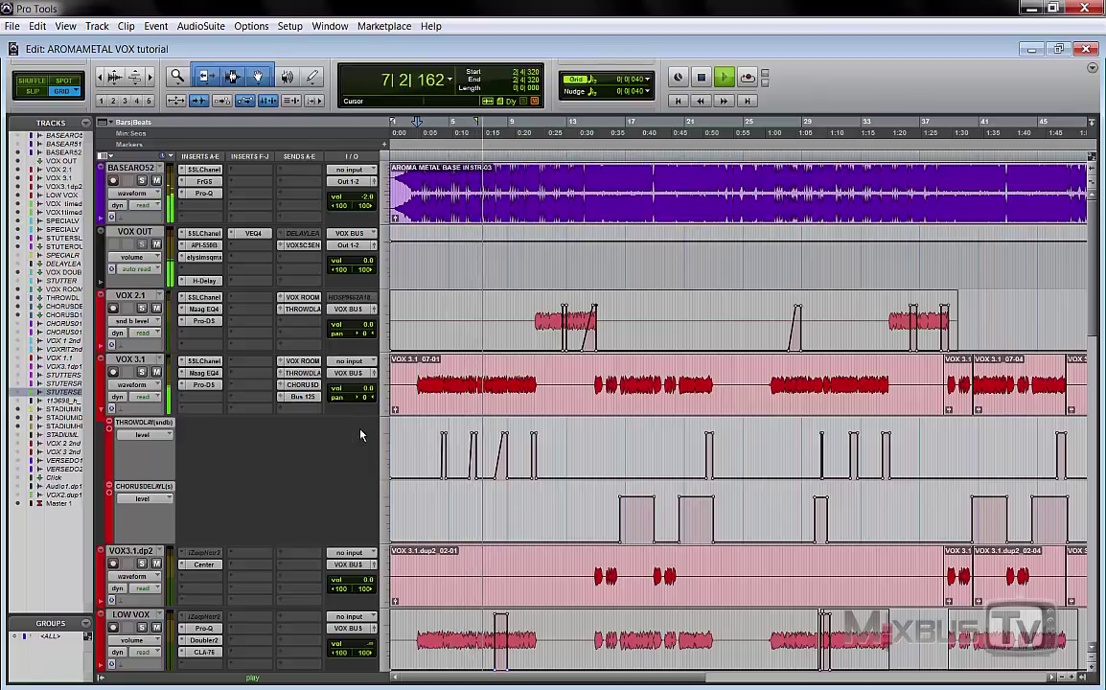
{"action": "left_click", "coordinate": [349, 440]}
{"action": "key", "text": "t"}
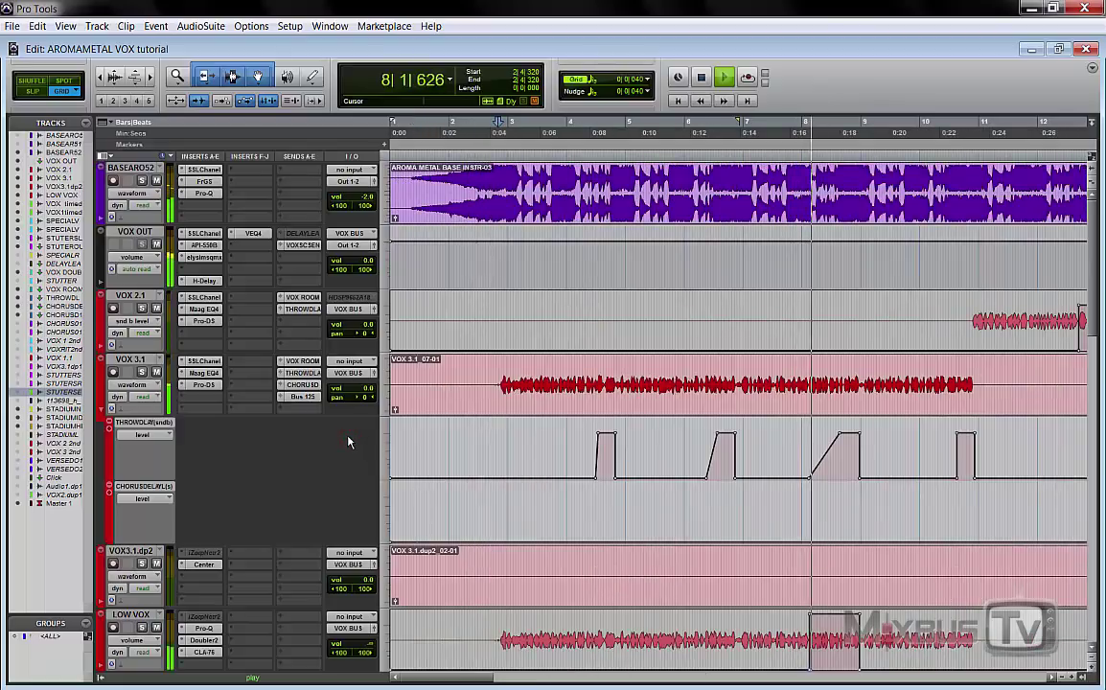
{"action": "key", "text": "r"}
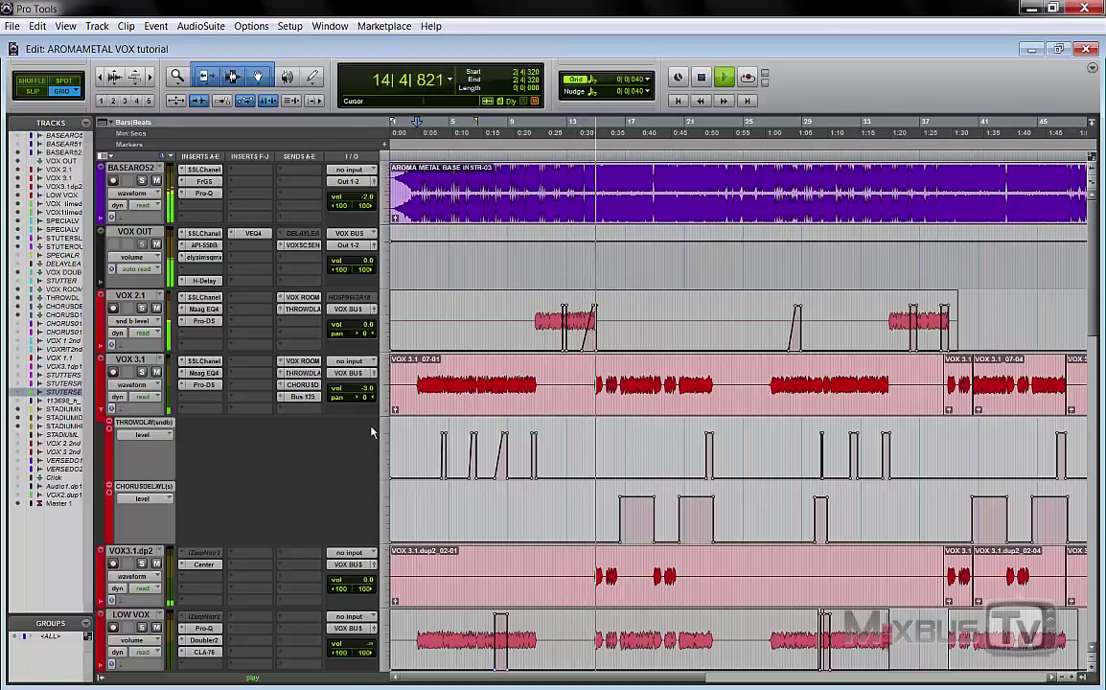
{"action": "key", "text": "ctrl+equal"}
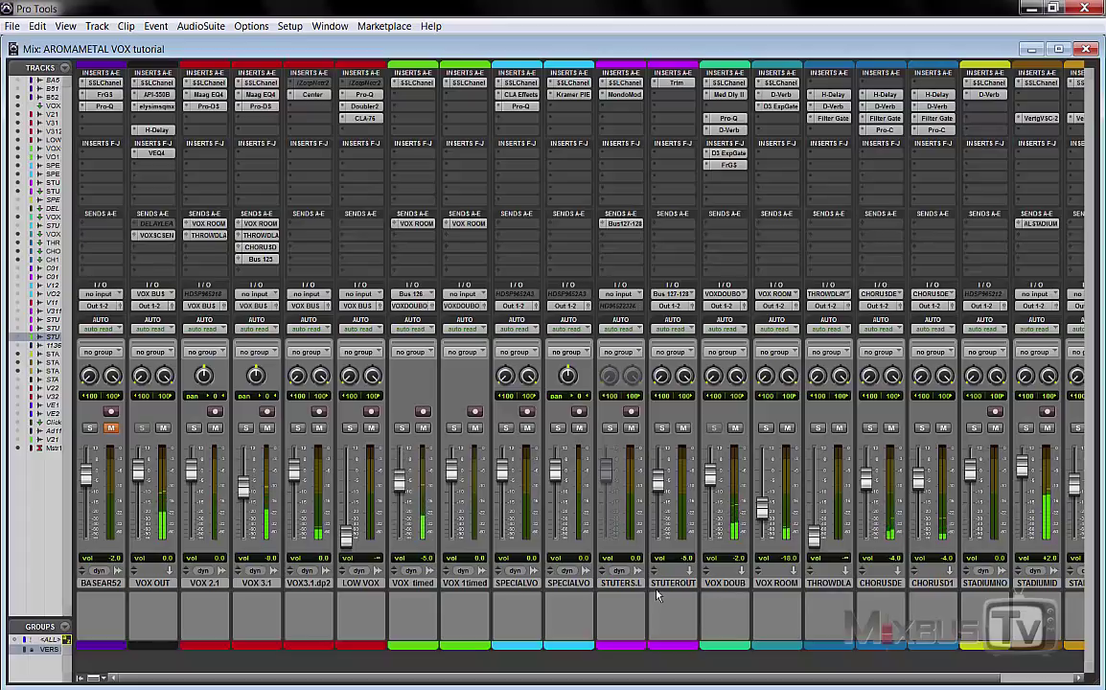
- Toggle from the Mix window back to the Edit window with Ctrl+=
{"action": "key", "text": "ctrl+equal"}
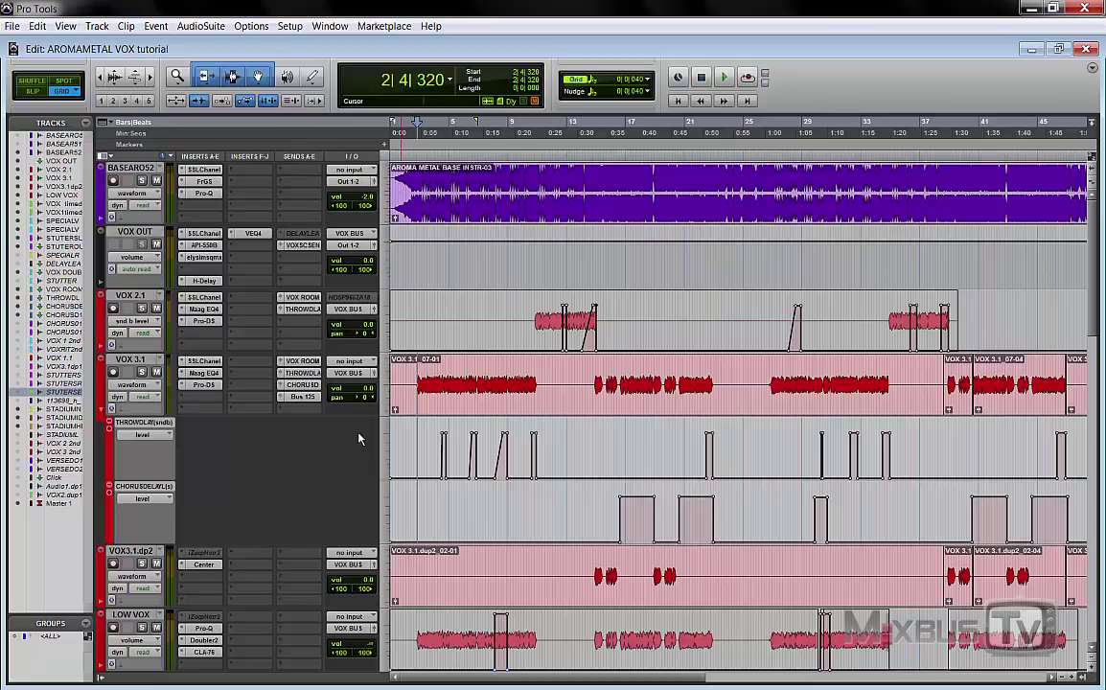
{"action": "key", "text": "Return"}
{"action": "key", "text": "ctrl+bracketright"}
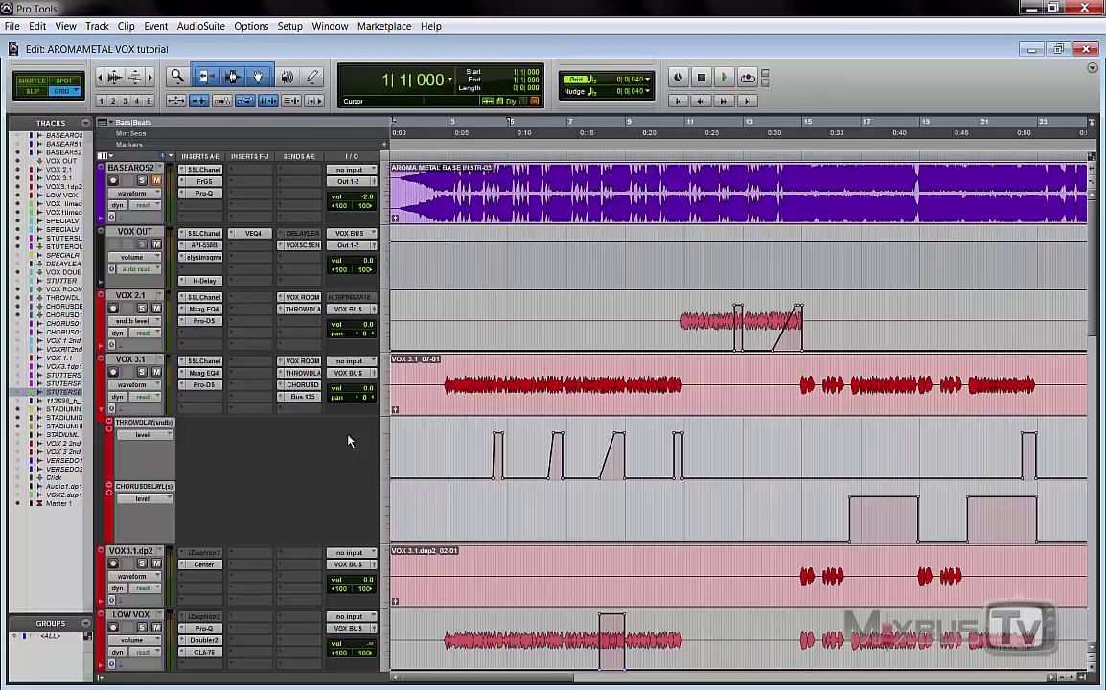
{"action": "key", "text": "ctrl+bracketleft"}
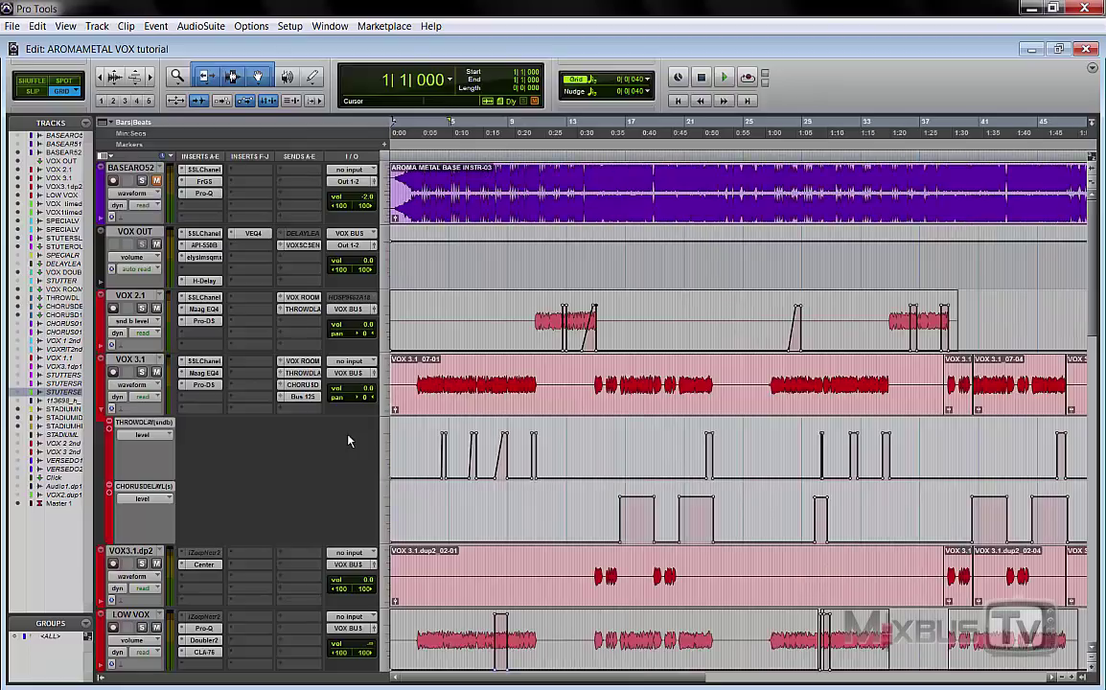